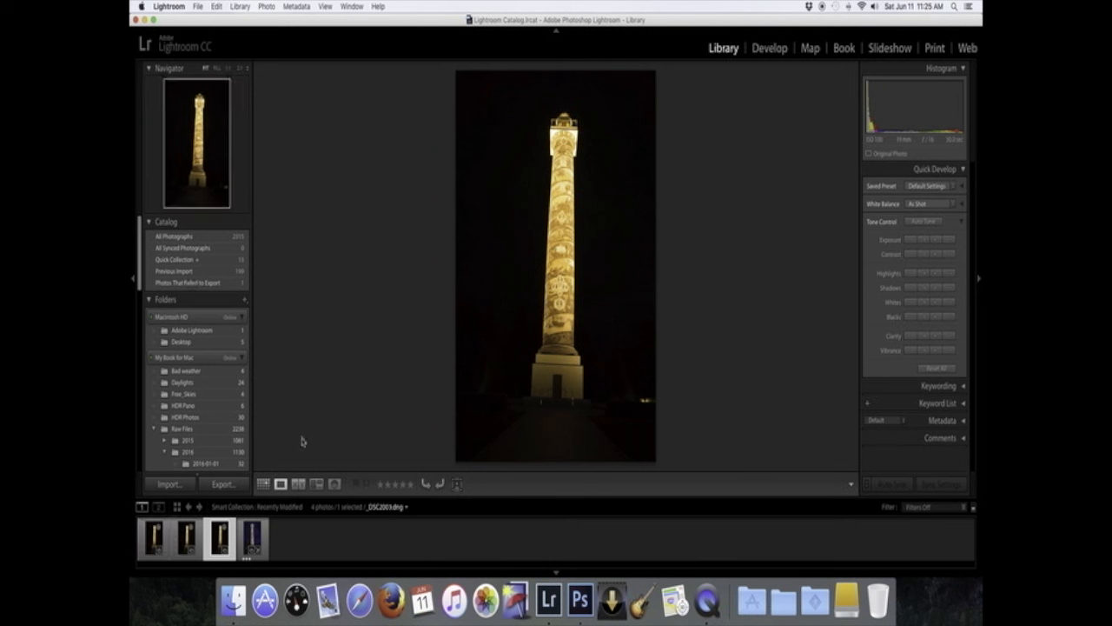
- Toggle the photo's info overlay on and off to view its file details
key(i)
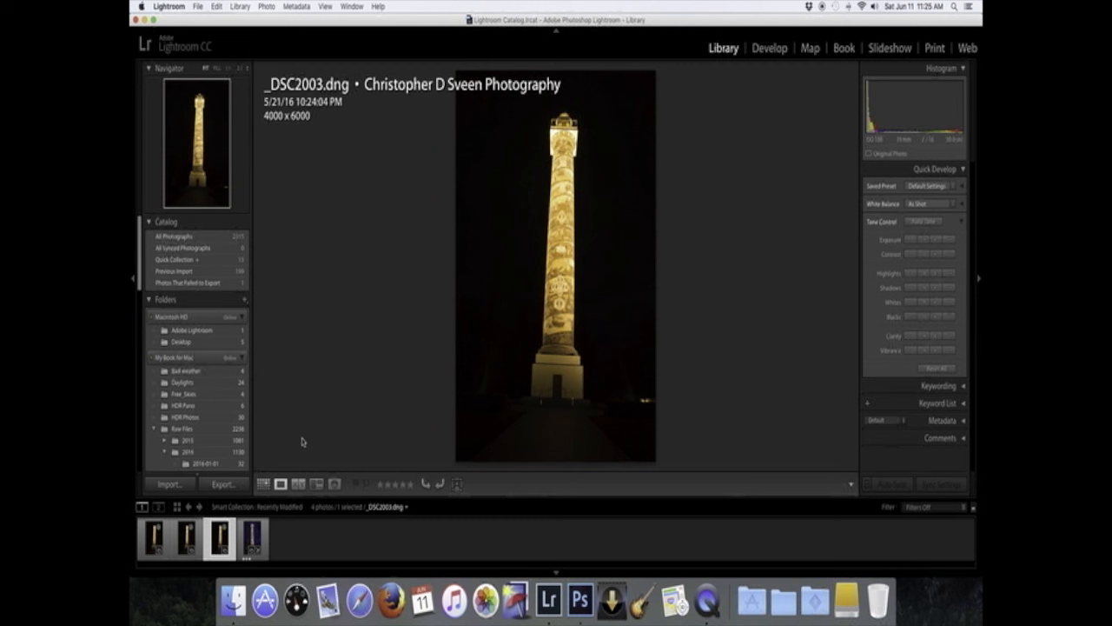
key(i)
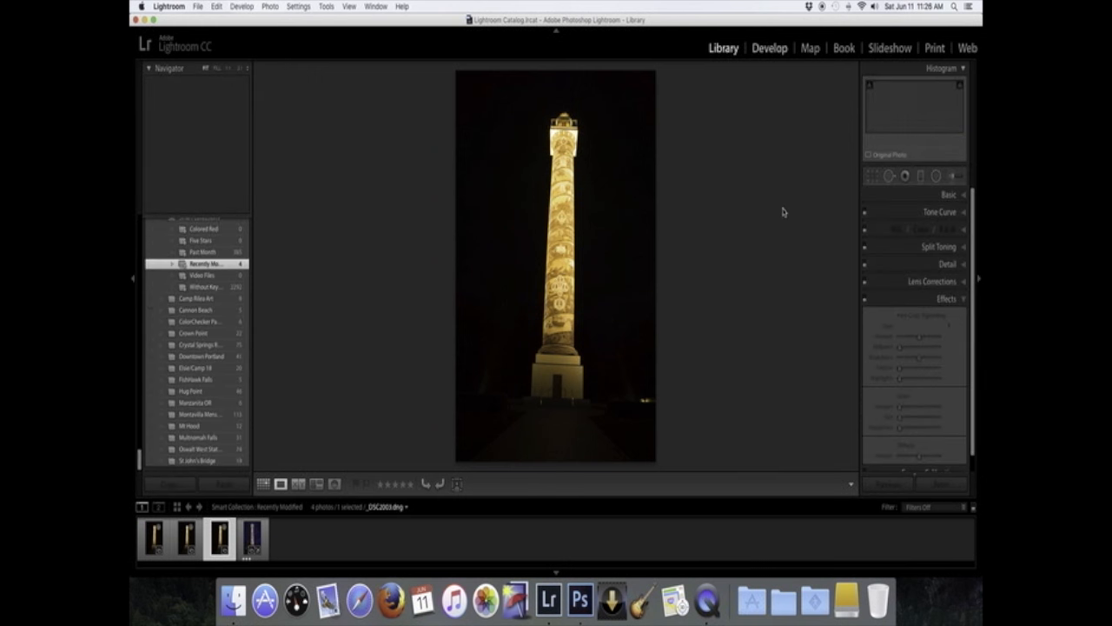
- Open the Basic panel and set Highlights to -100 and Shadows to +100
click(965, 199)
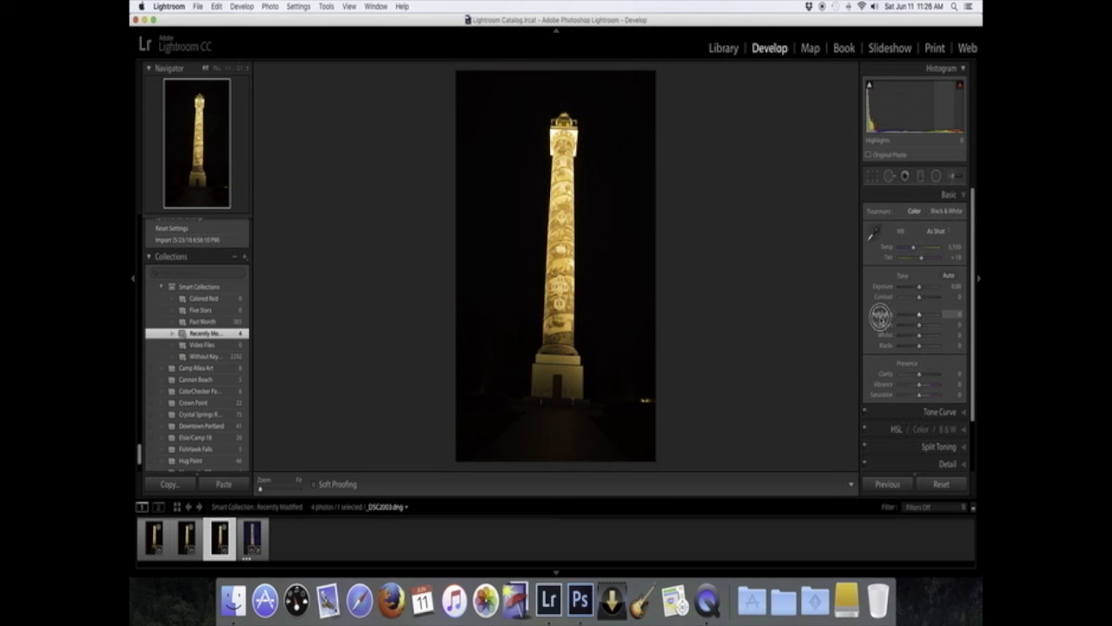
drag(919, 314, 948, 326)
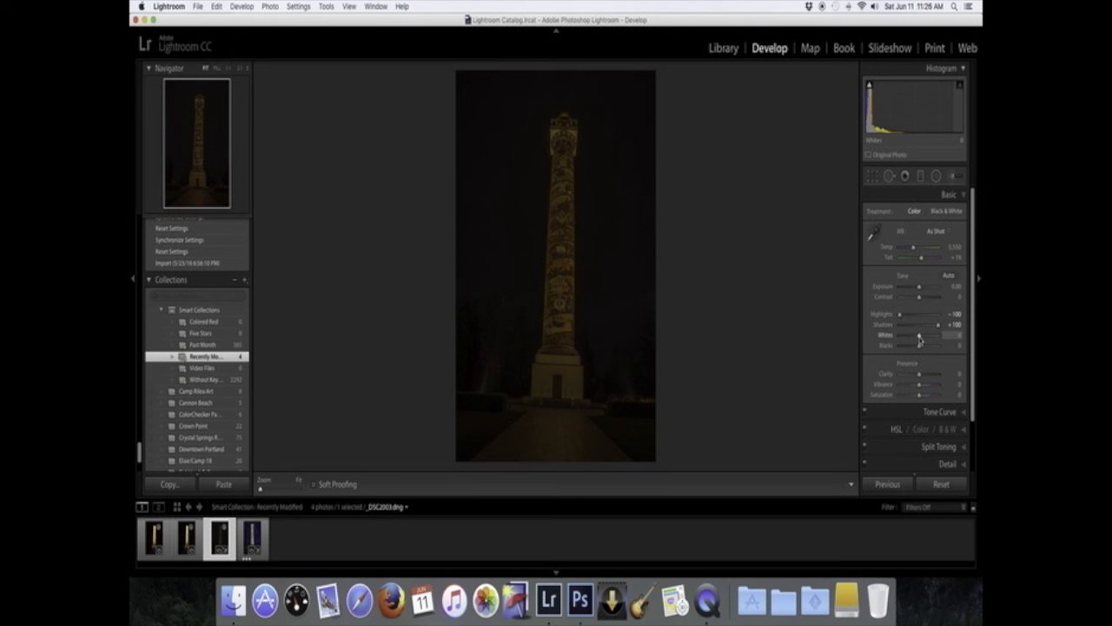
- Using the clipping preview, set Whites to +65 and Blacks to -8
key(alt)
drag(920, 339, 920, 338)
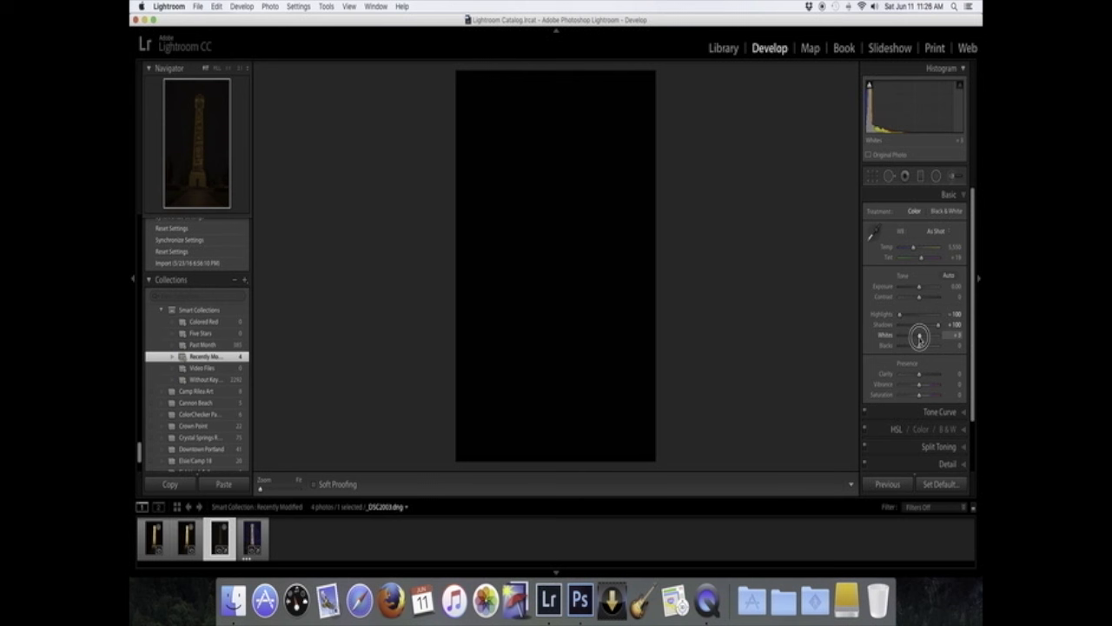
drag(919, 338, 932, 339)
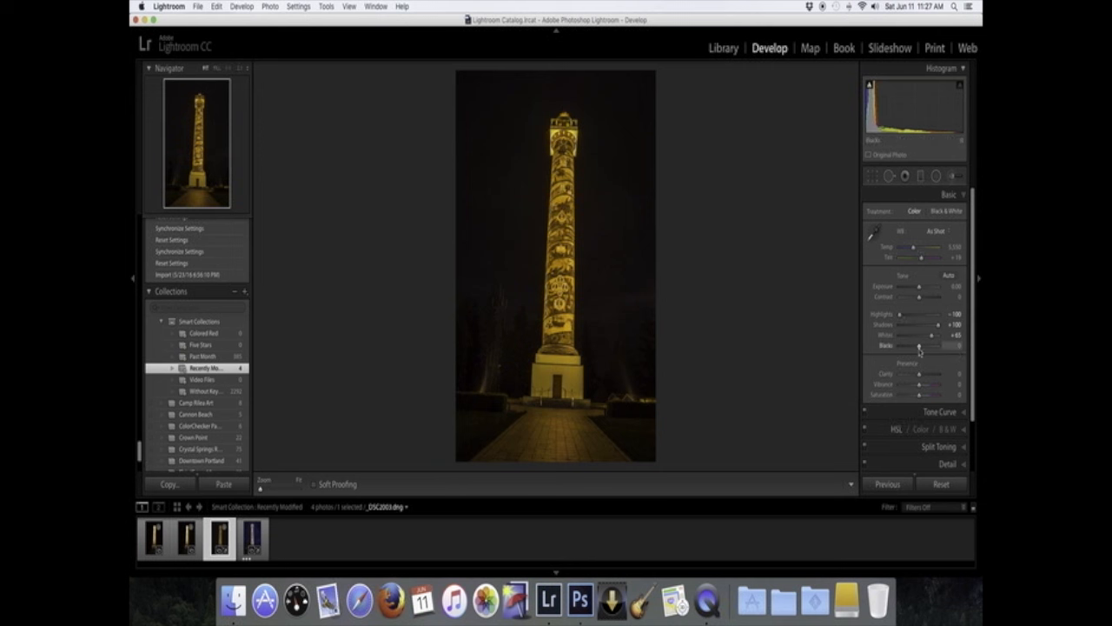
key(alt)
drag(919, 348, 919, 350)
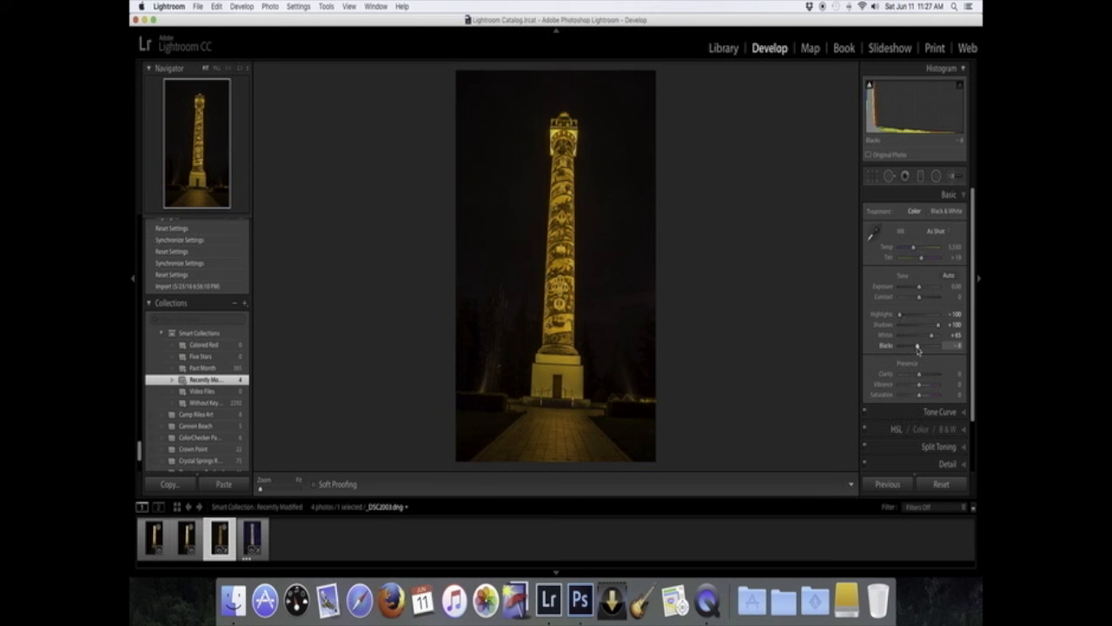
- Set the white balance preset to Auto after trying Daylight, Cloudy and Shade
click(950, 232)
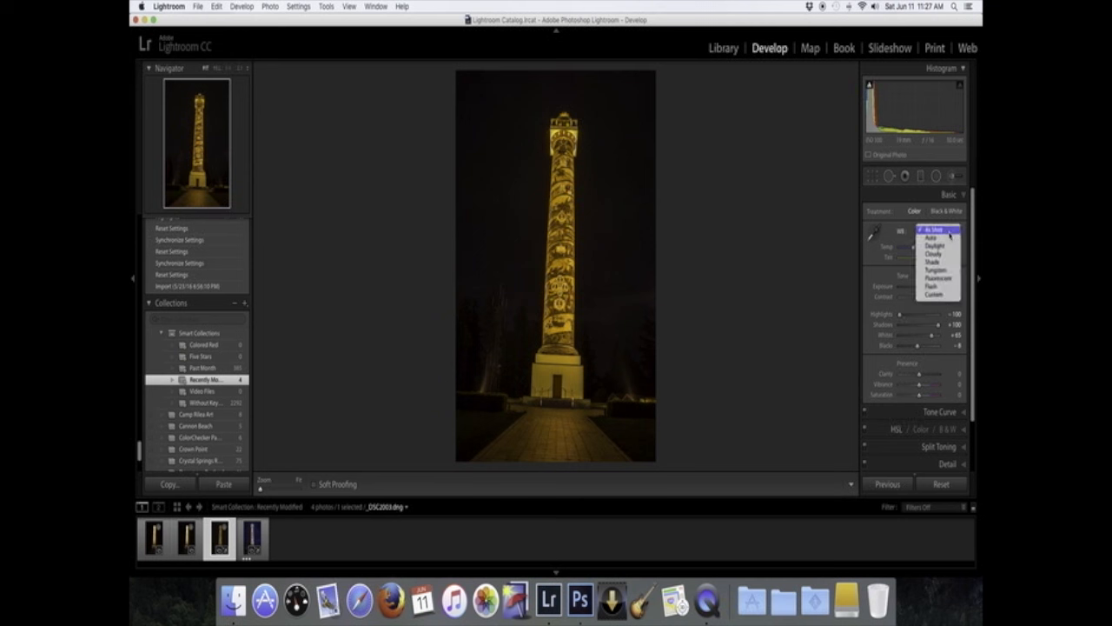
click(949, 248)
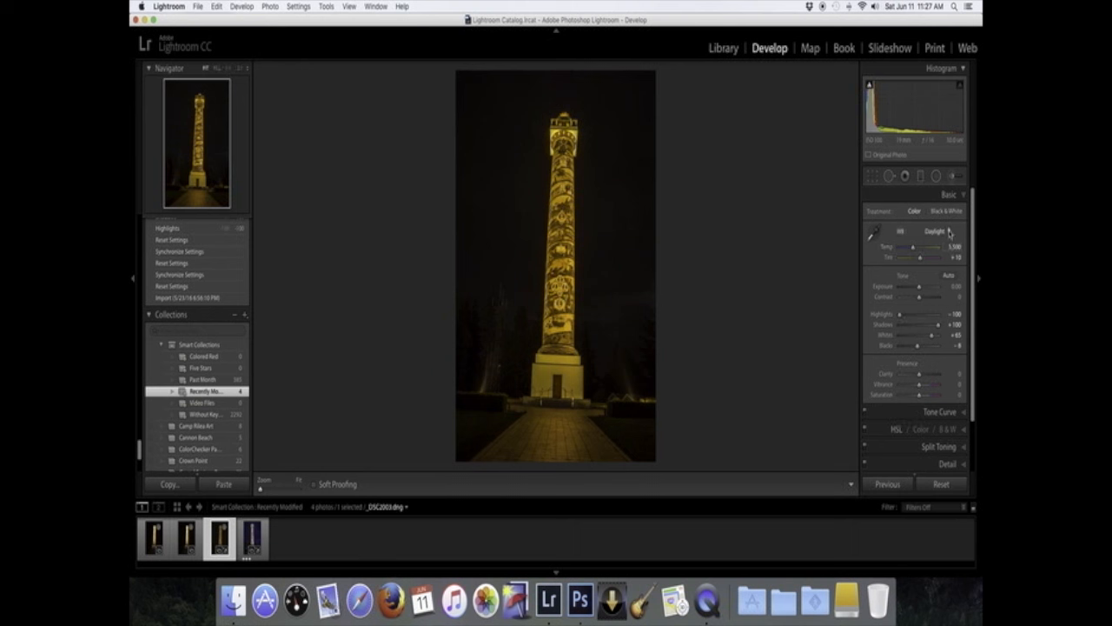
click(949, 233)
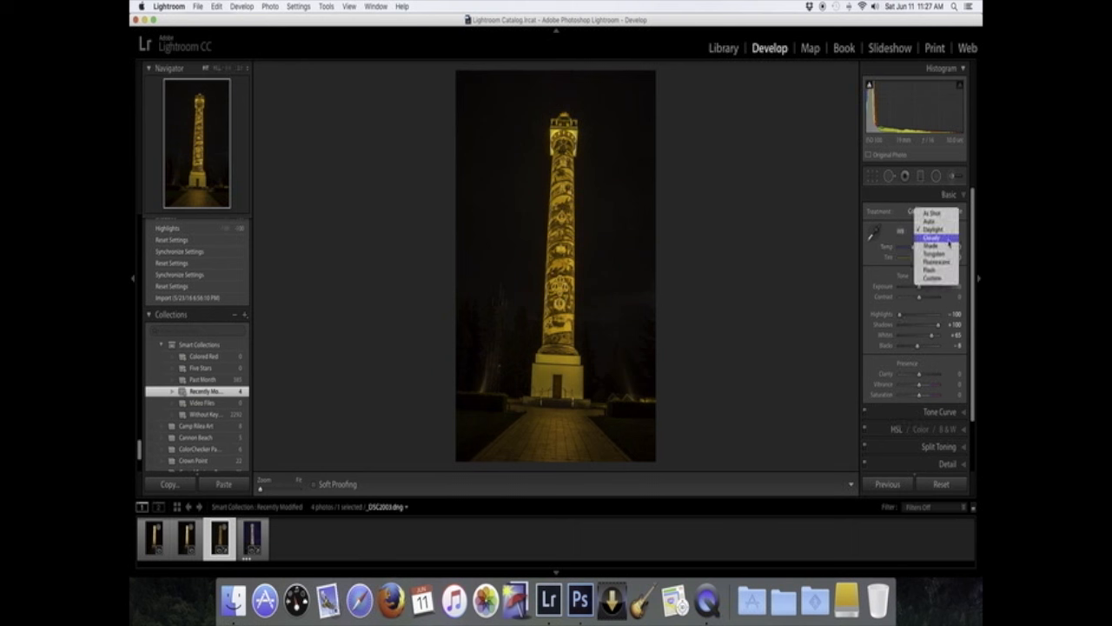
click(949, 239)
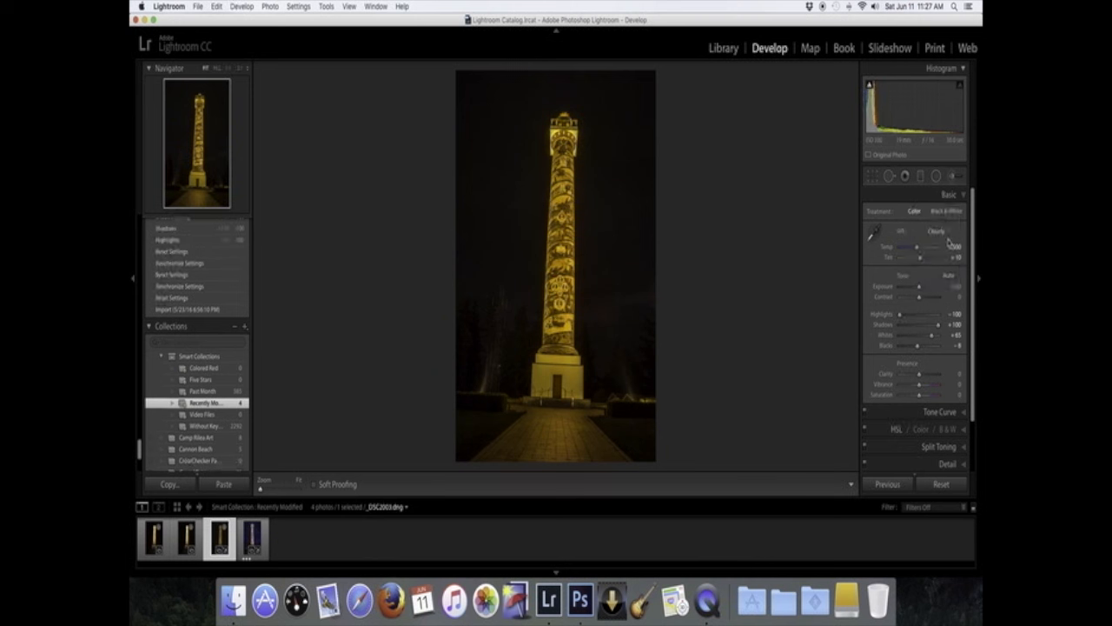
click(949, 231)
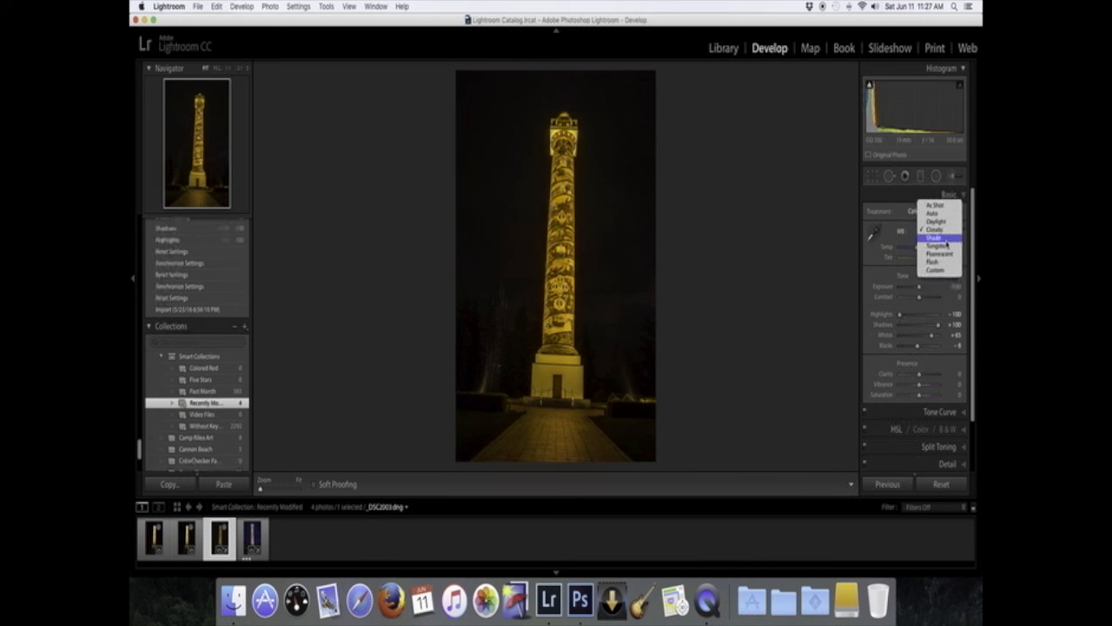
click(947, 244)
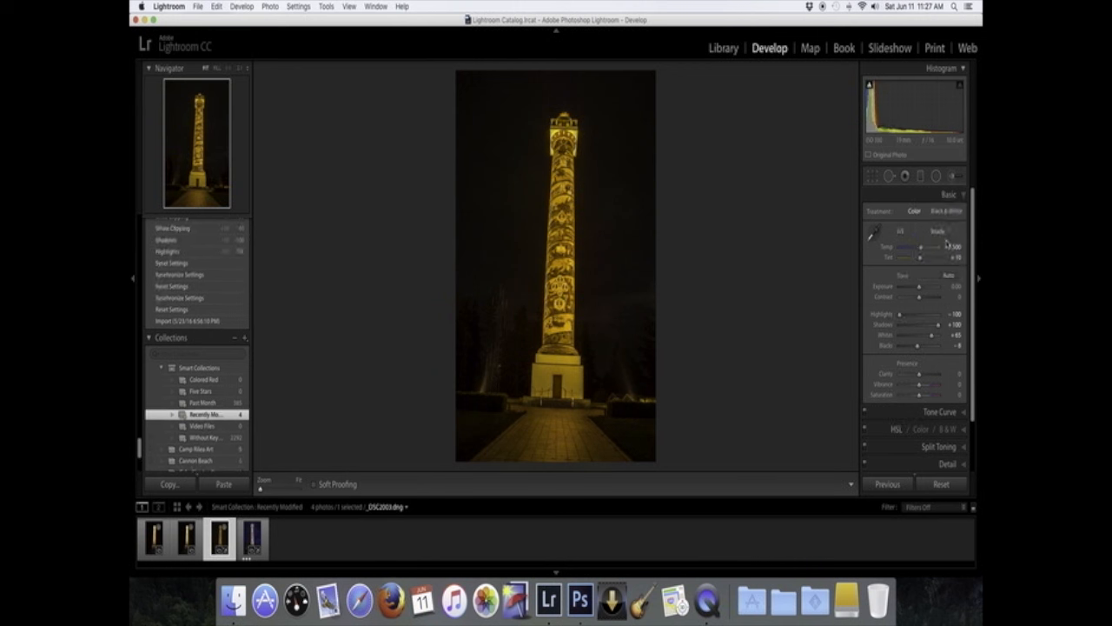
click(949, 233)
click(948, 207)
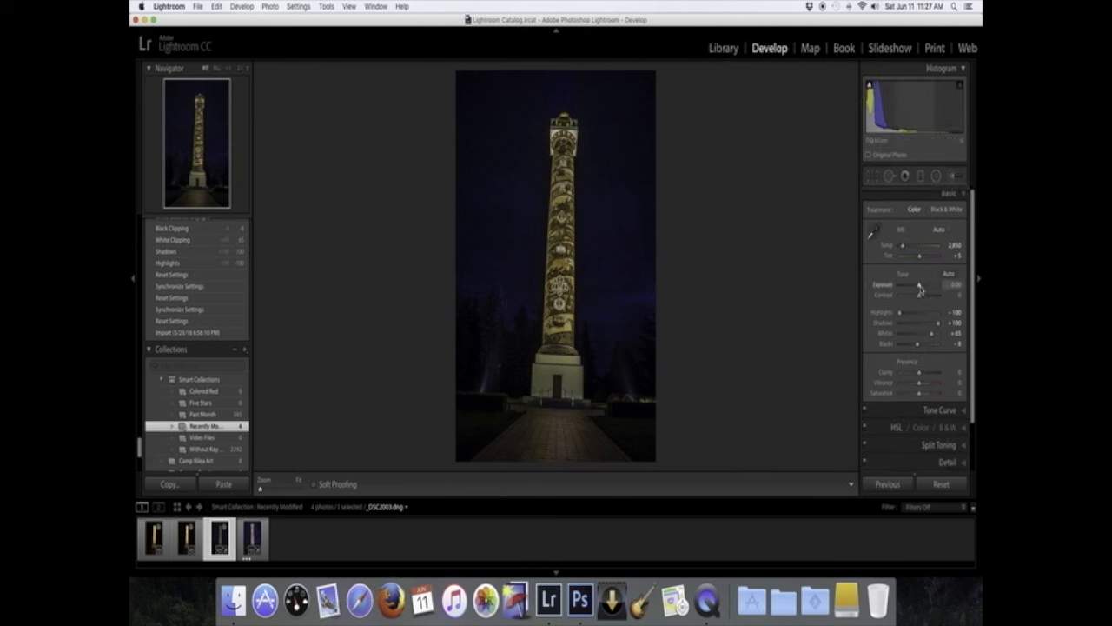
- Raise Exposure to +2.70 and lower Whites to +52 using the clipping preview
drag(921, 289, 930, 287)
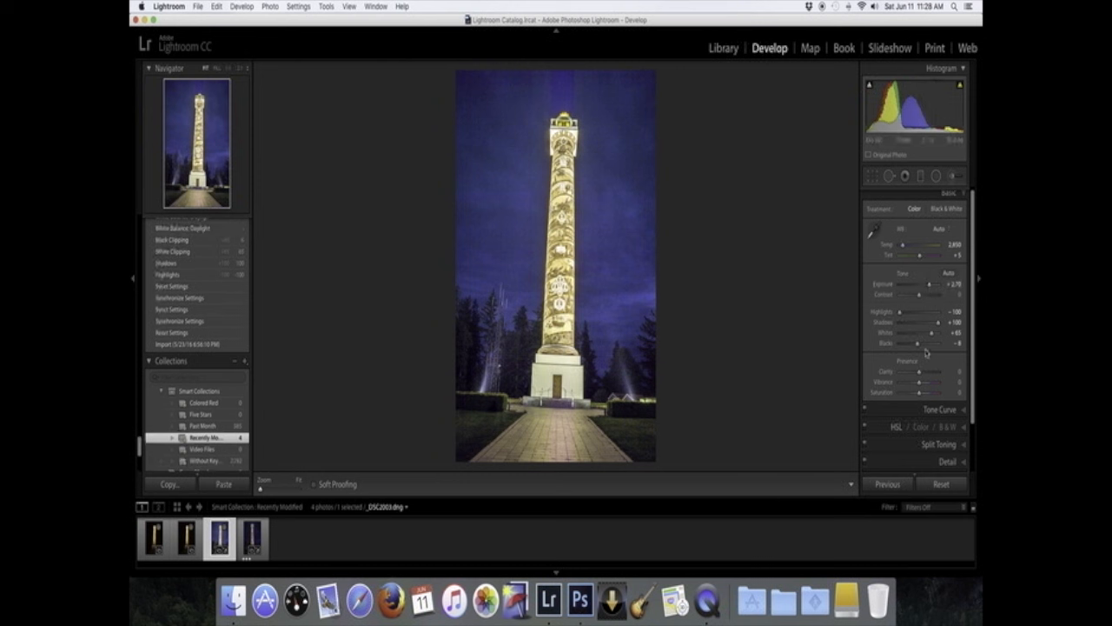
key(alt)
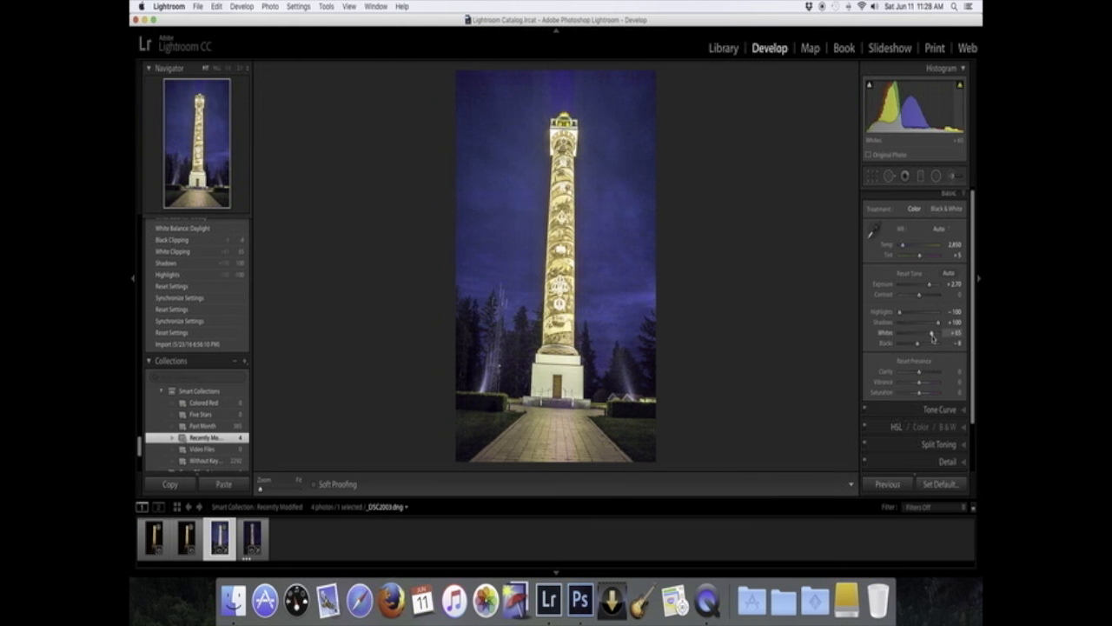
drag(933, 339, 930, 337)
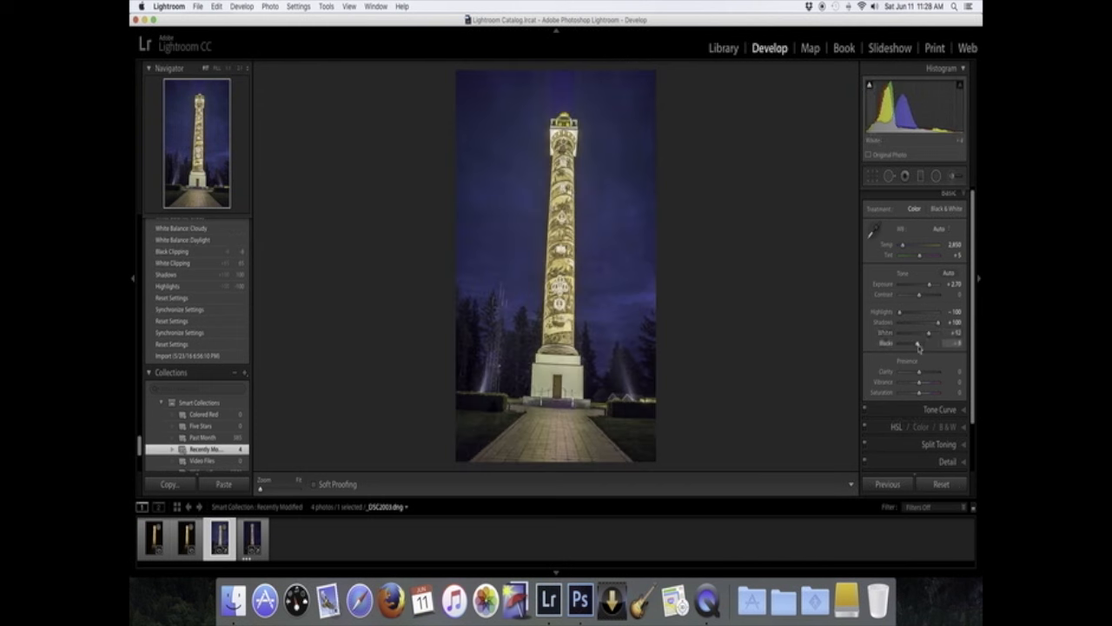
- Lower Blacks to -20 and check the sky for noise at 1:1 zoom
drag(918, 345, 915, 346)
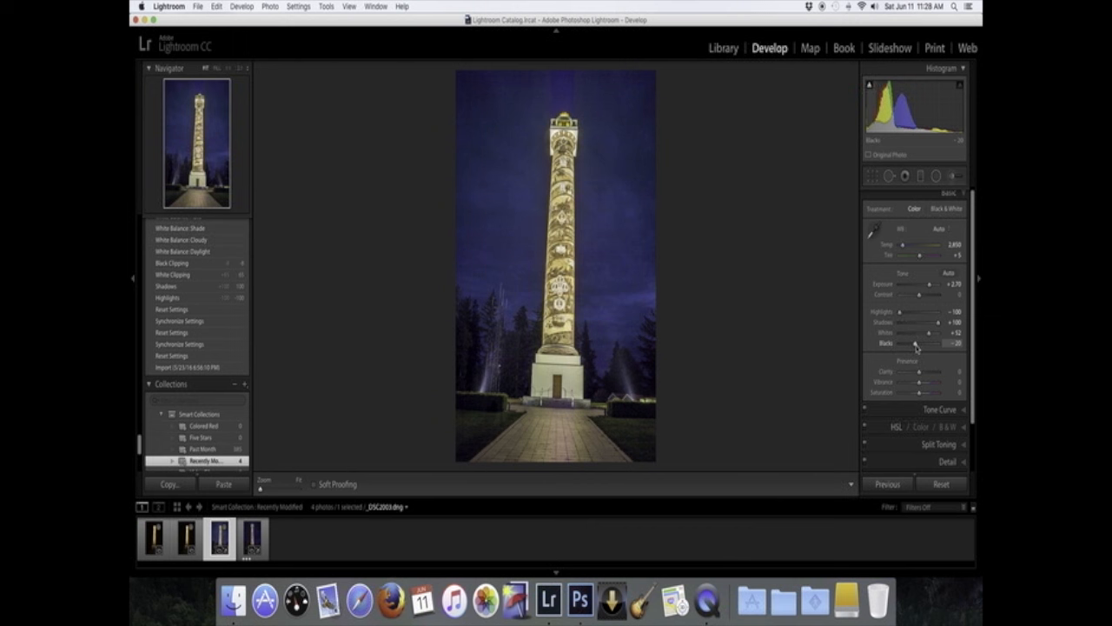
click(613, 238)
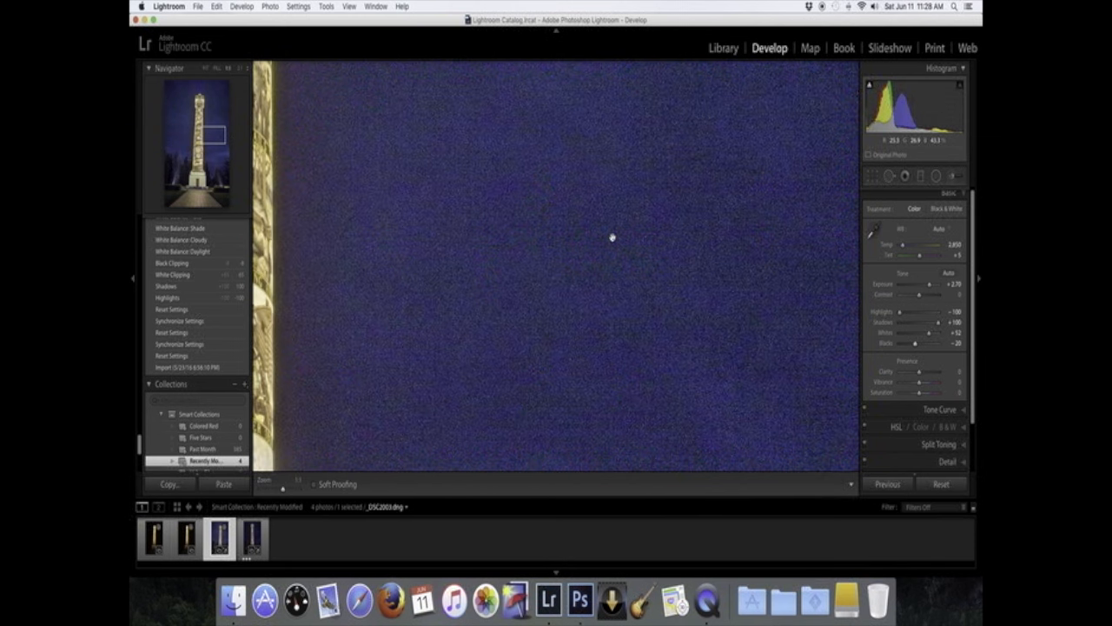
click(652, 278)
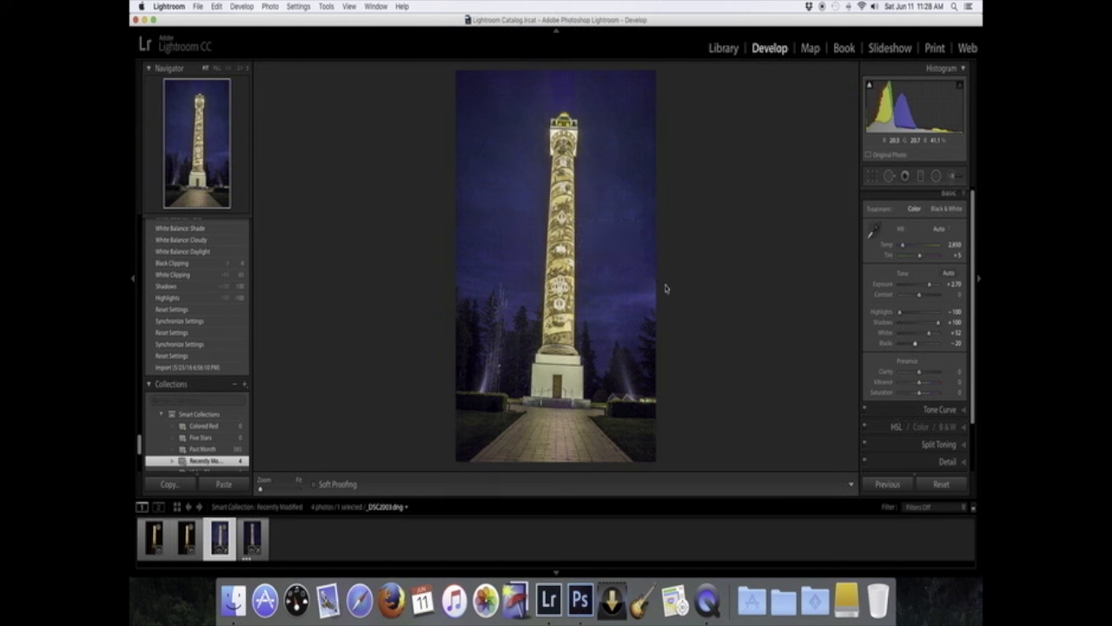
- Straighten the column with the Crop & Straighten tool, rotating the image about -2.75°
click(872, 177)
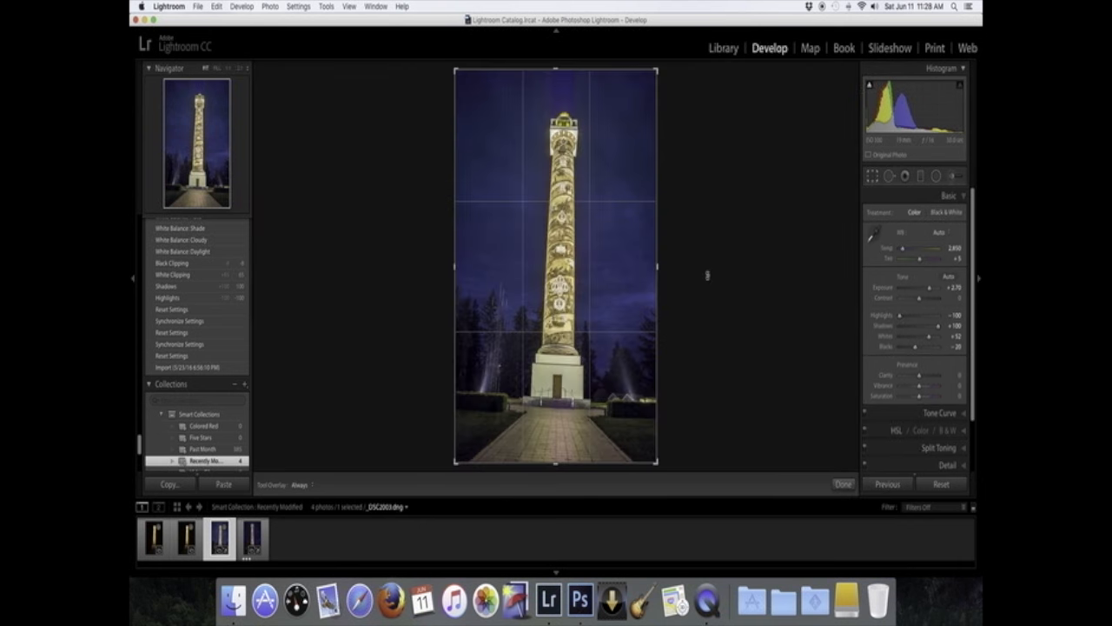
drag(682, 269, 686, 261)
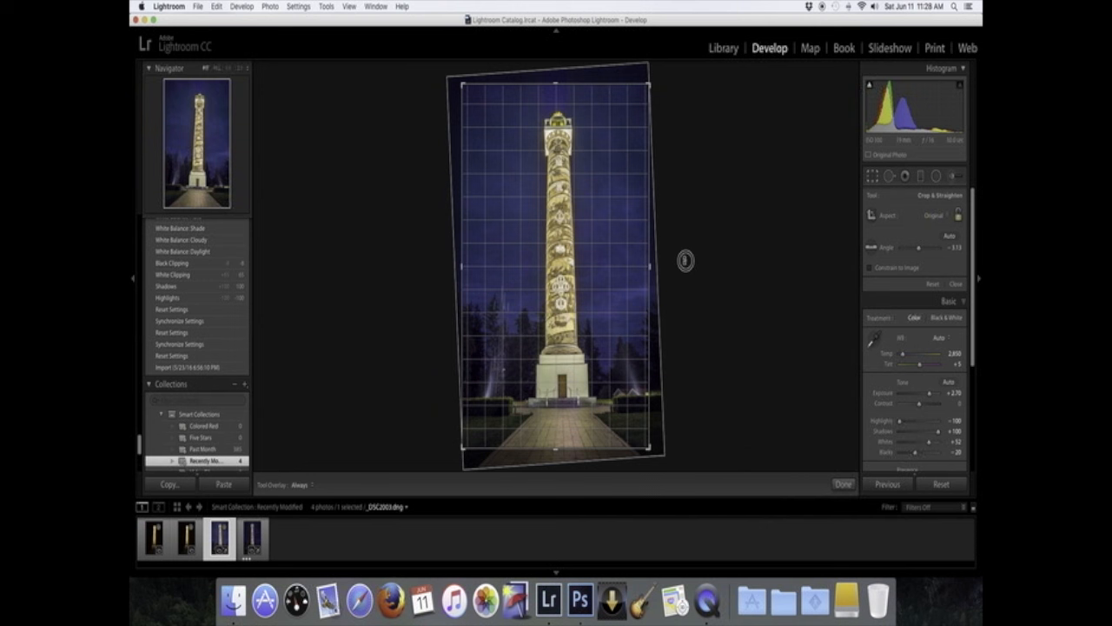
drag(685, 260, 685, 261)
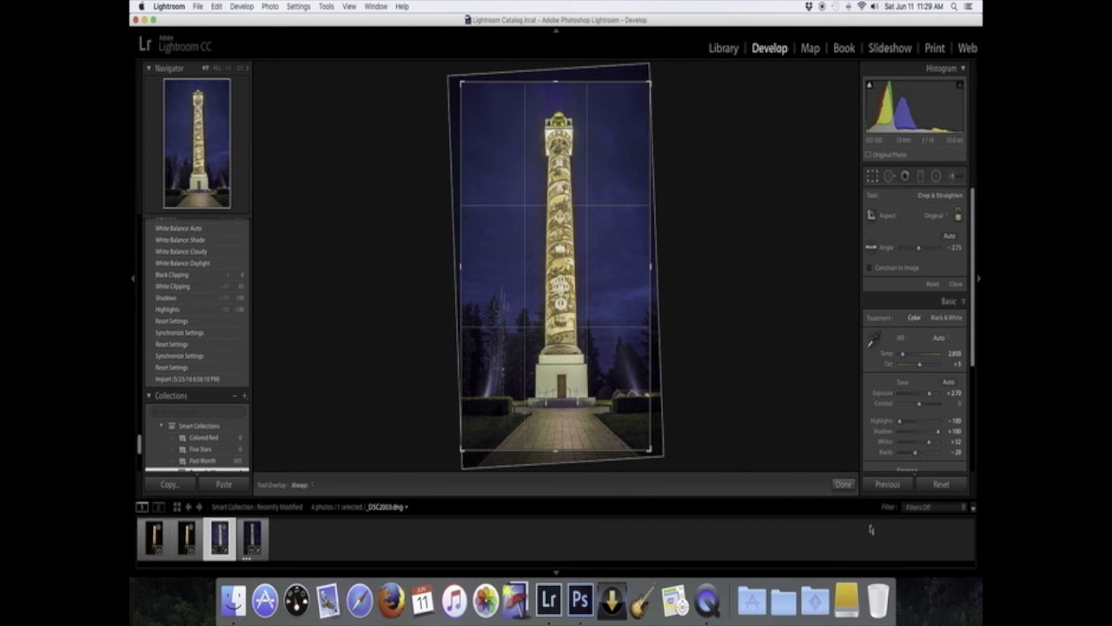
click(847, 485)
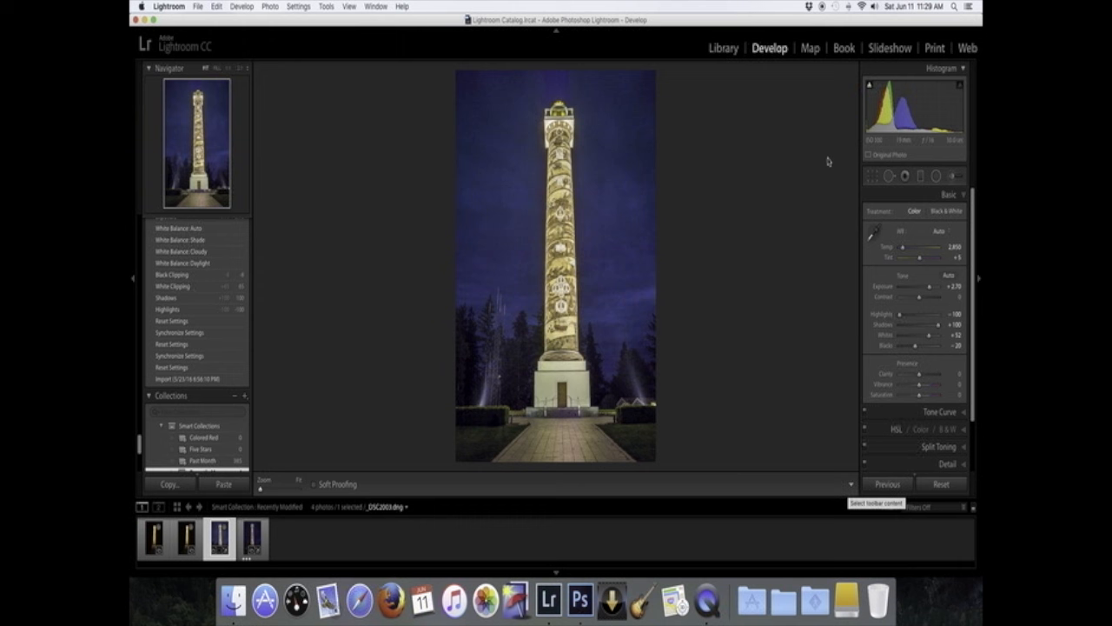
- Reopen the crop and refine the straighten angle to -2.46°
click(872, 176)
drag(729, 295, 726, 295)
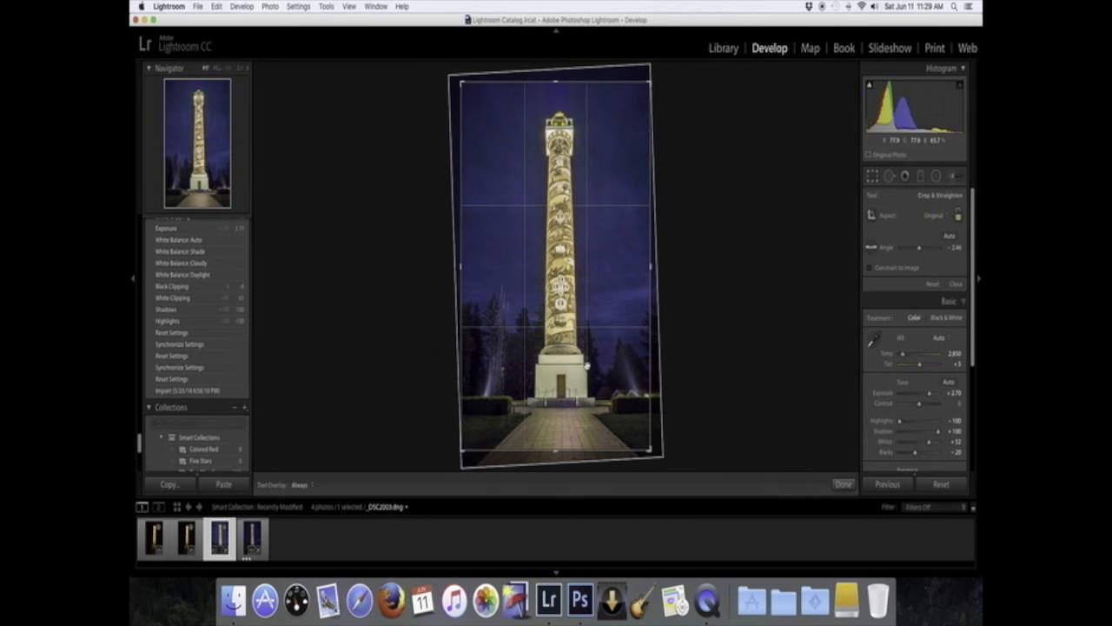
click(843, 484)
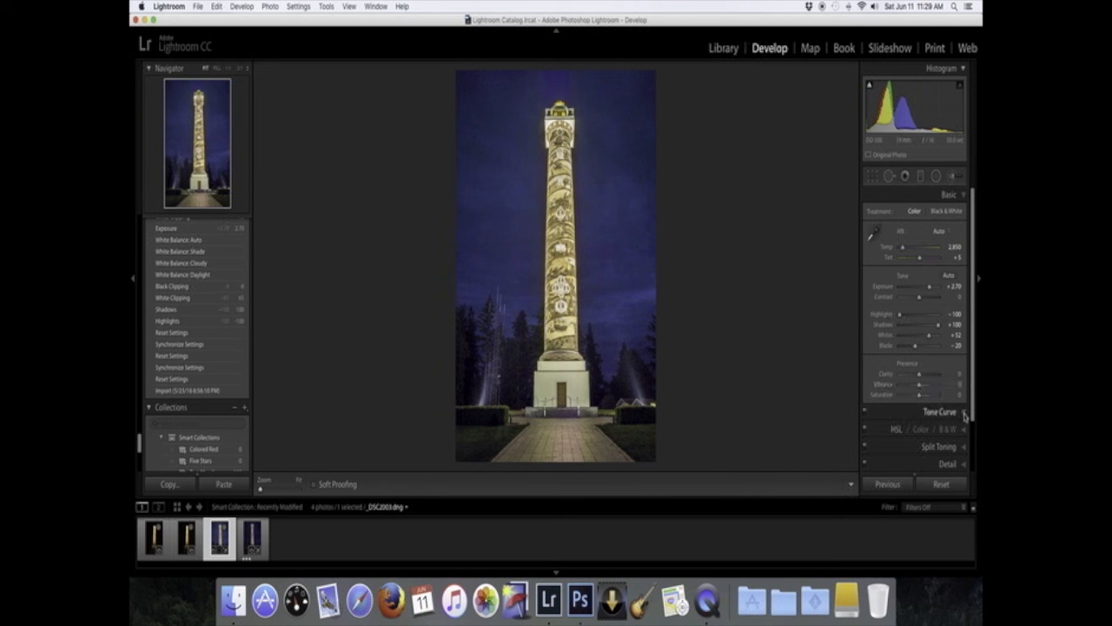
- Open the Tone Curve, set the Point Curve to Medium Contrast and toggle the curve to compare
click(964, 415)
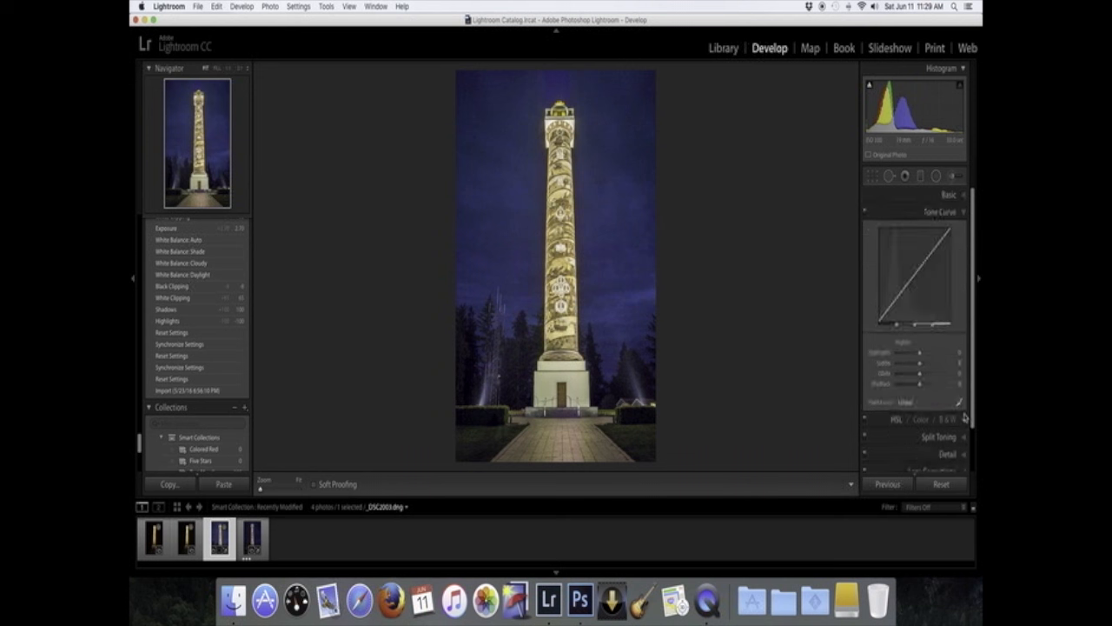
click(917, 404)
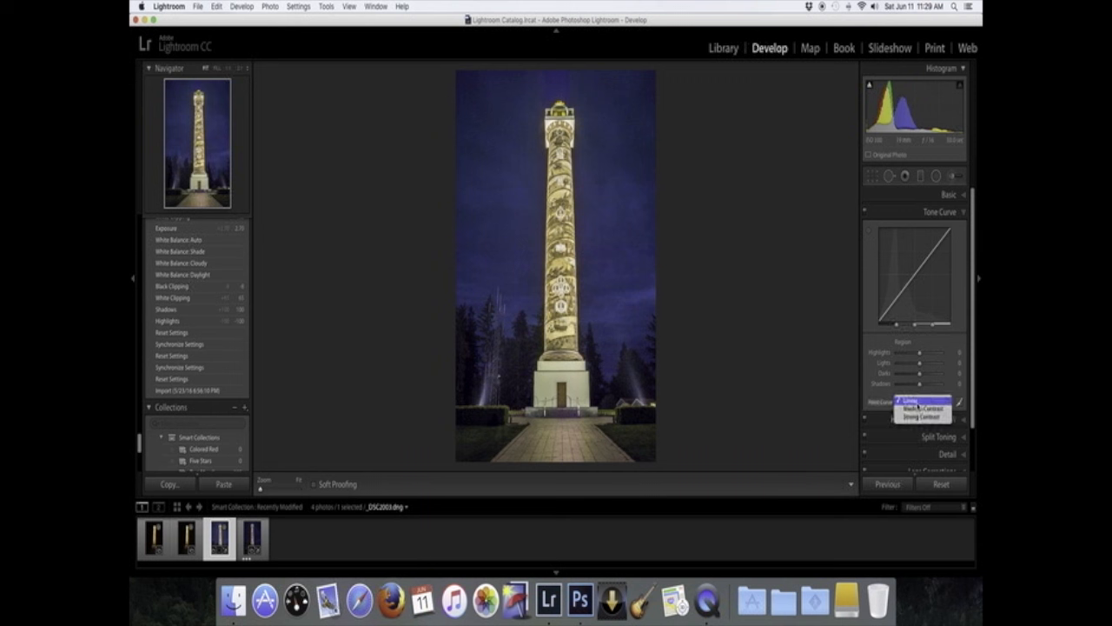
click(926, 408)
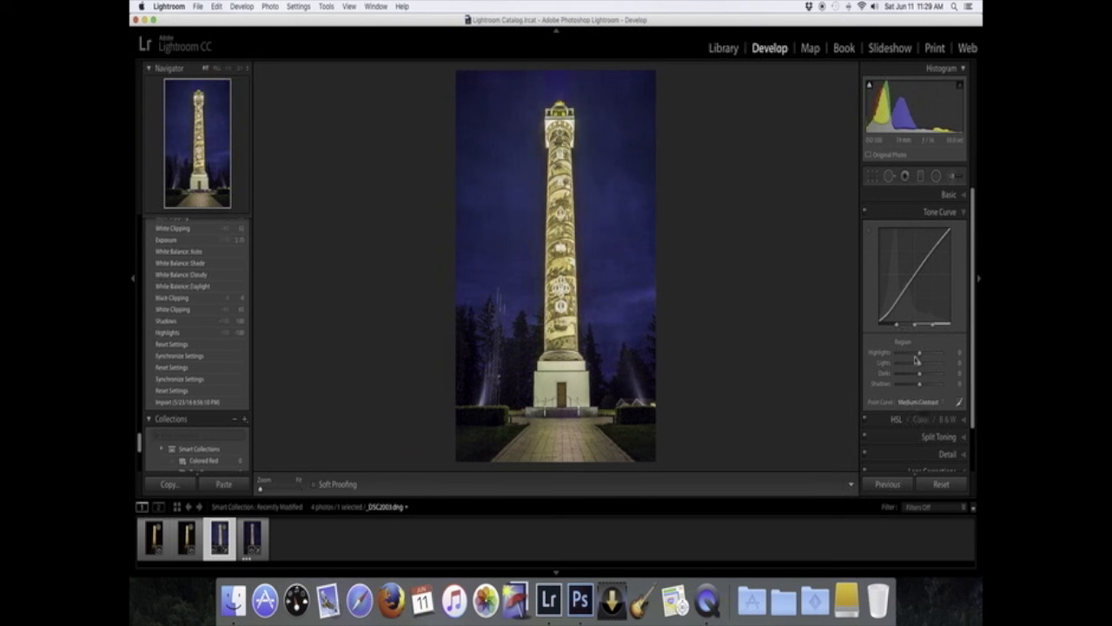
click(865, 213)
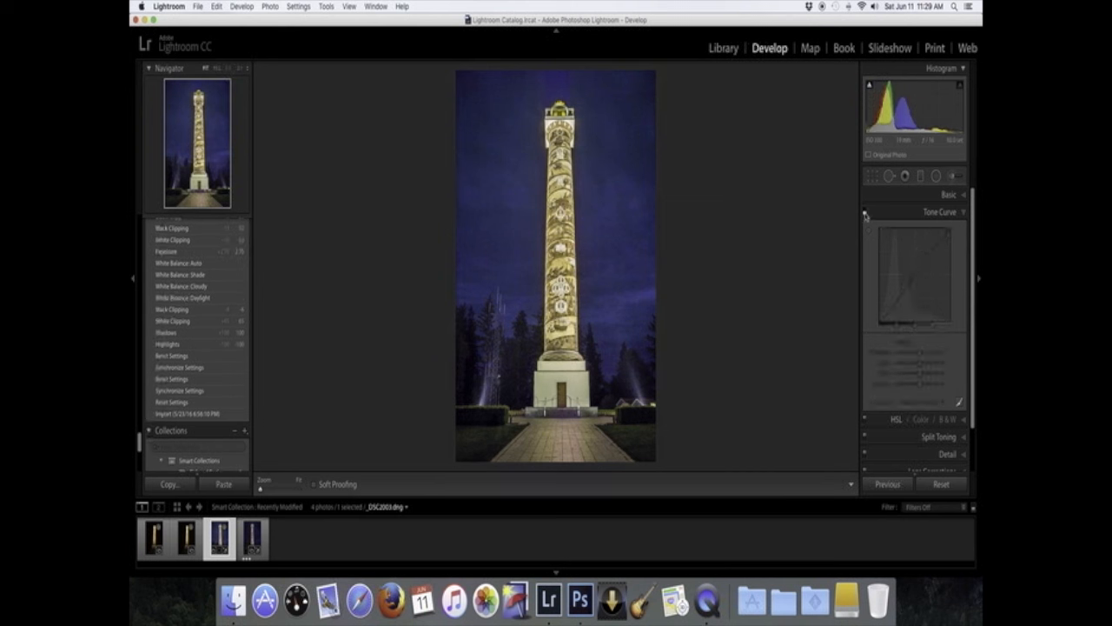
- Collapse the Tone Curve, open the Detail panel and set sharpening Amount to 60
click(960, 212)
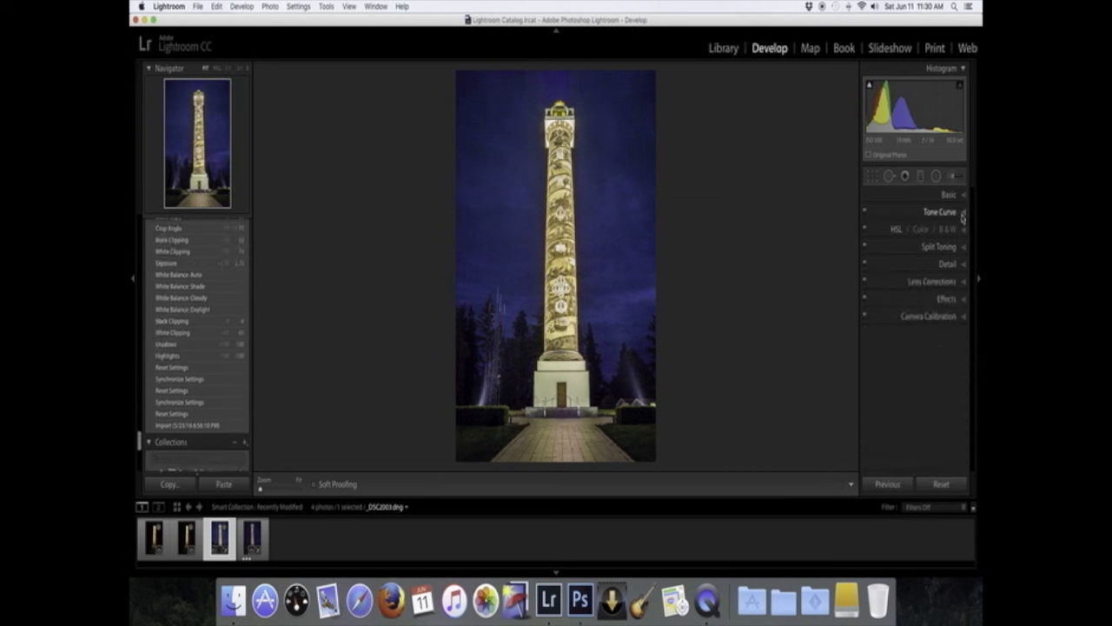
click(963, 266)
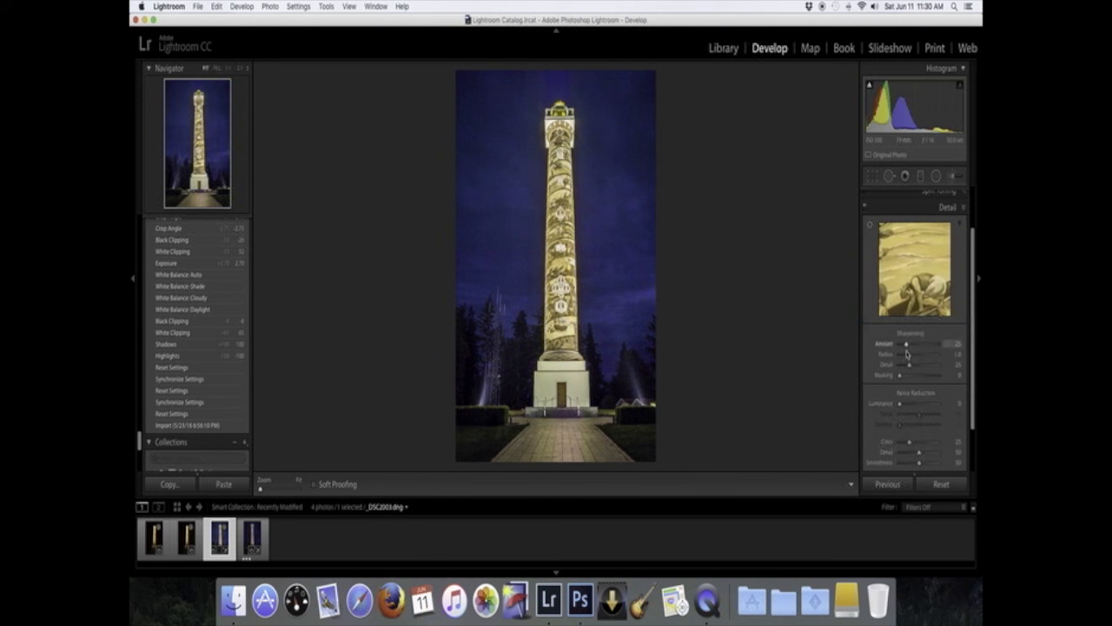
drag(906, 347, 915, 346)
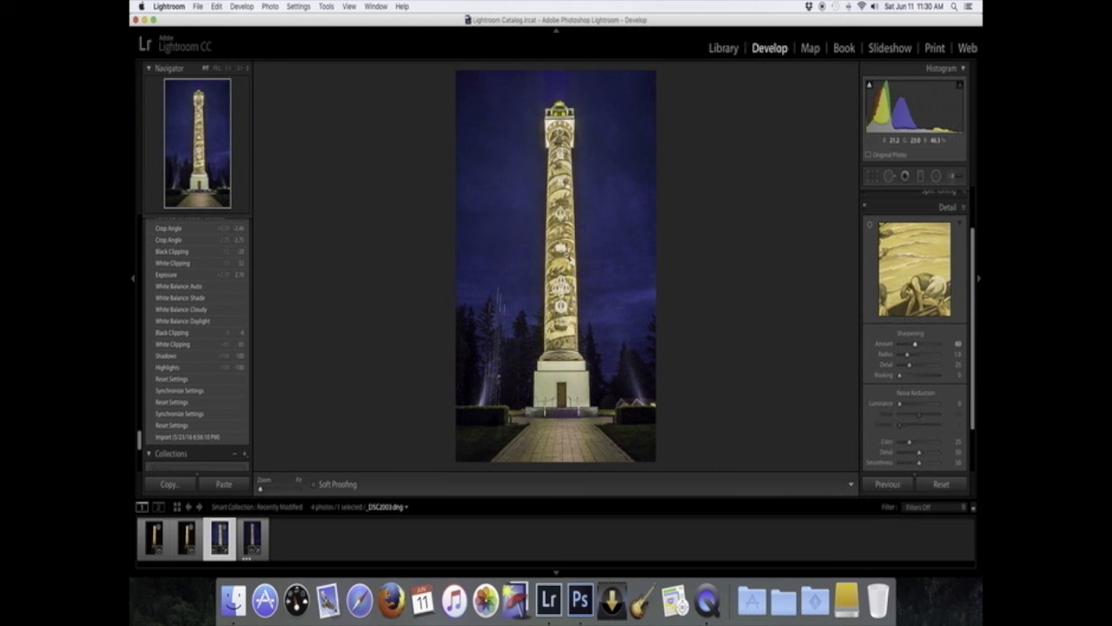
- Zoom into the column and raise the Luminance noise reduction
click(565, 258)
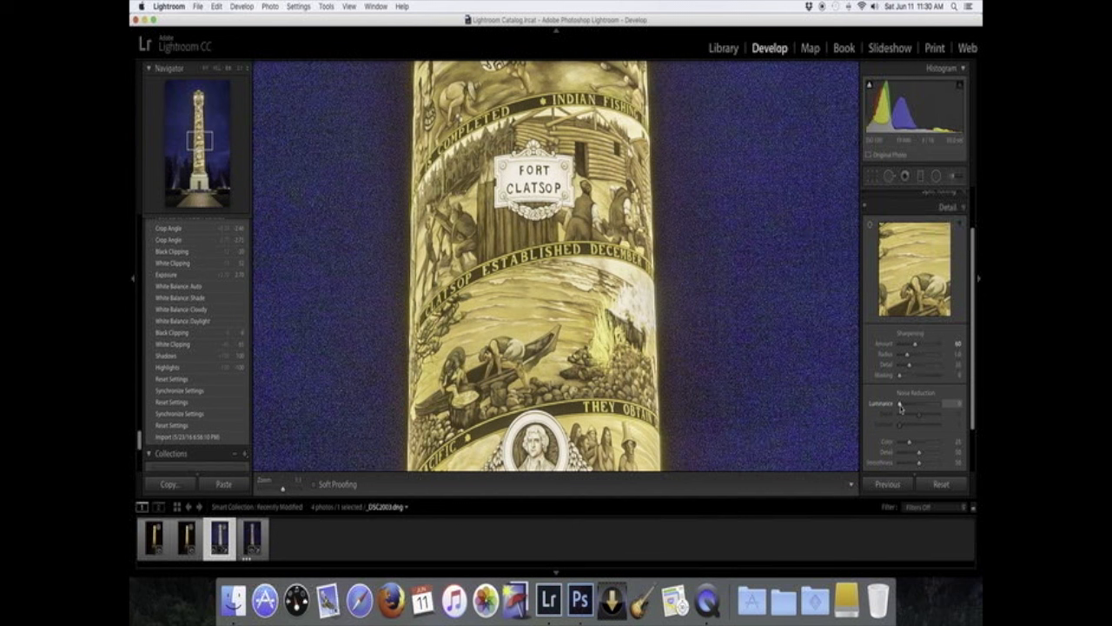
drag(900, 406, 918, 407)
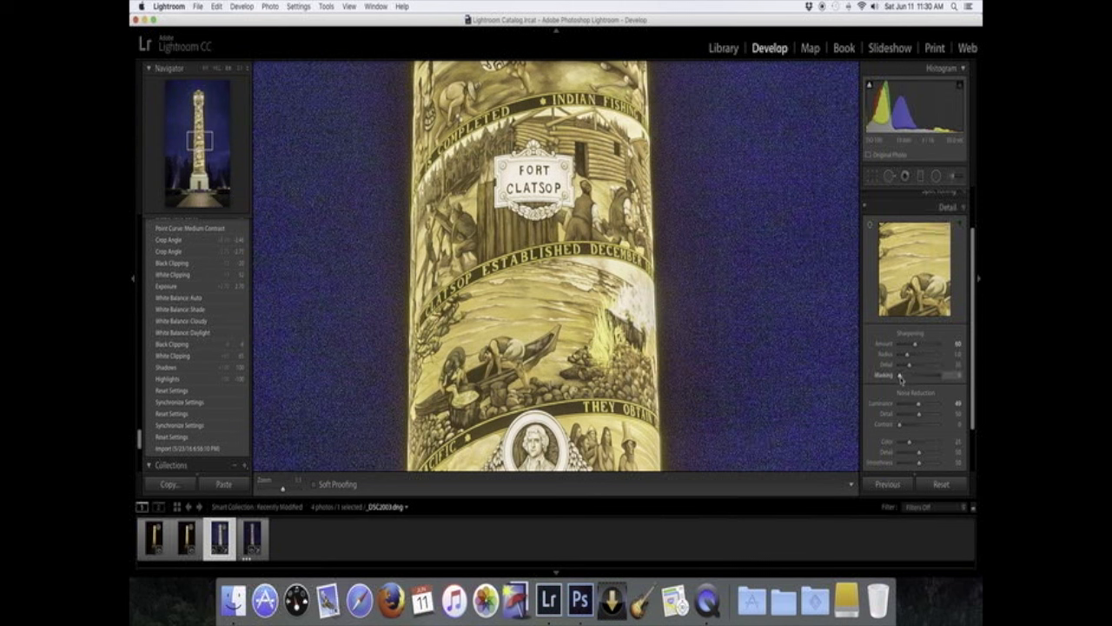
- Raise the sharpening Masking amount while previewing the edge mask
key(alt)
key(alt)
drag(900, 378, 923, 377)
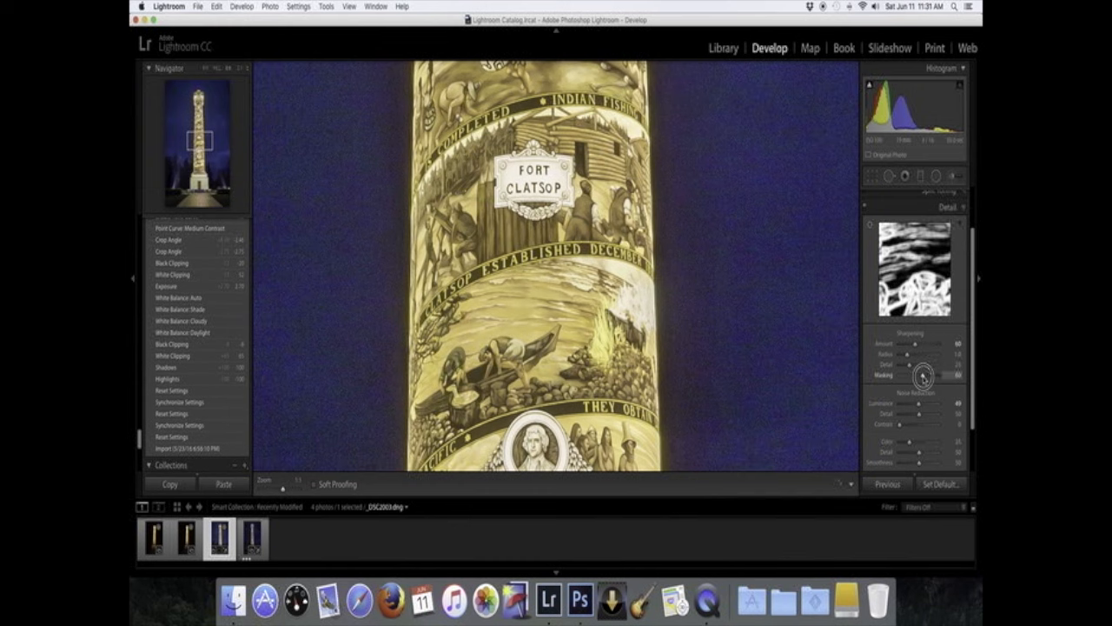
alt+click(924, 376)
drag(924, 375, 933, 375)
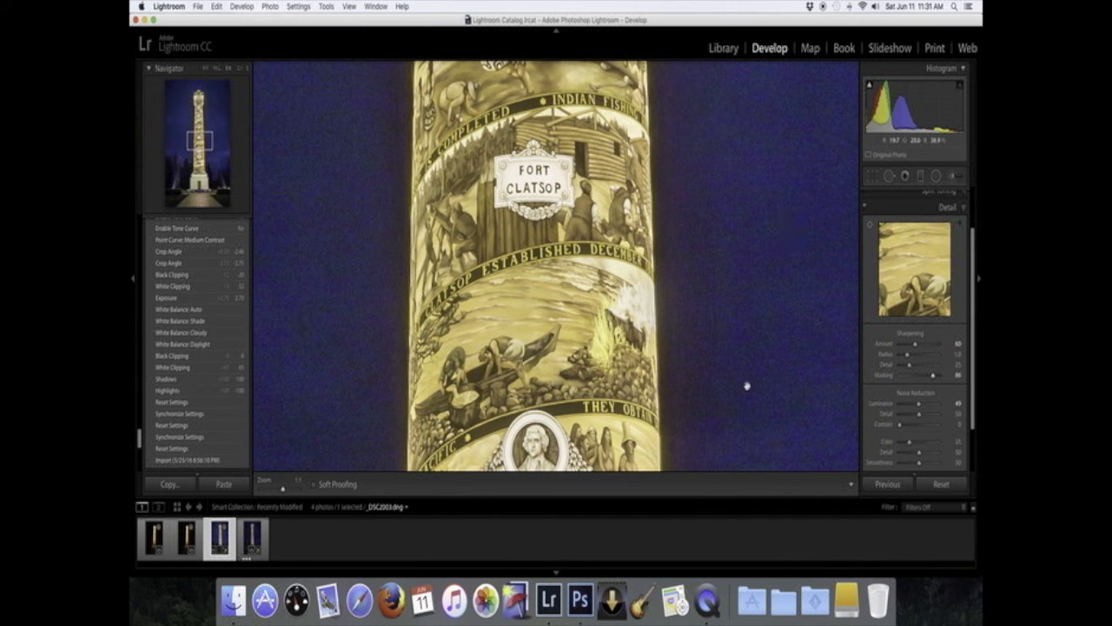
- Open Lens Corrections and enable Profile Corrections and Remove Chromatic Aberration
click(762, 330)
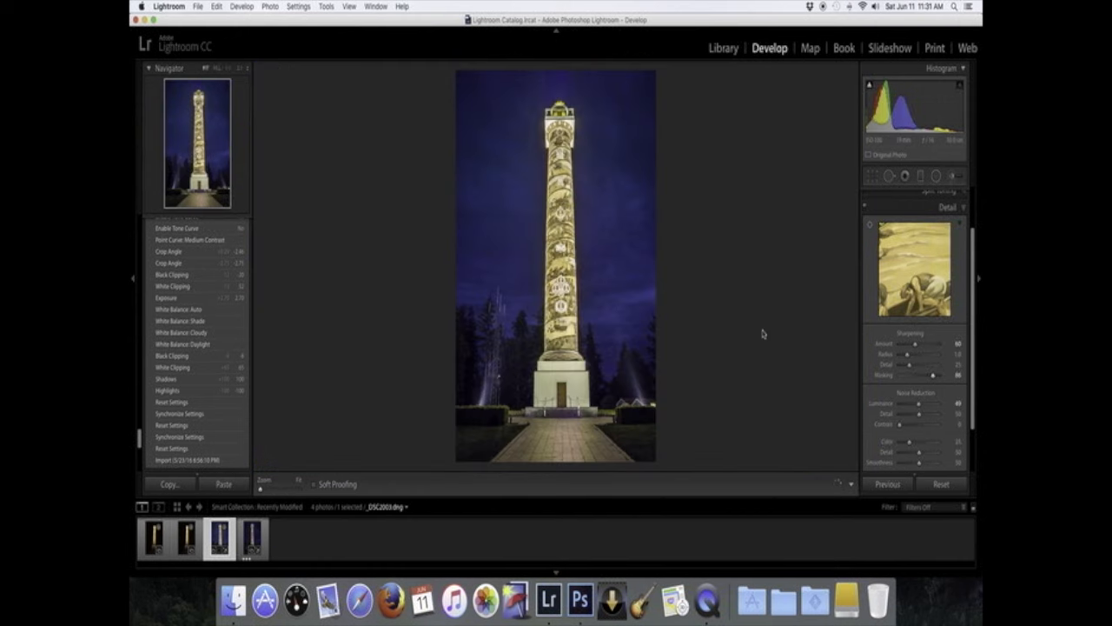
scroll(970, 421, down, 3)
click(963, 422)
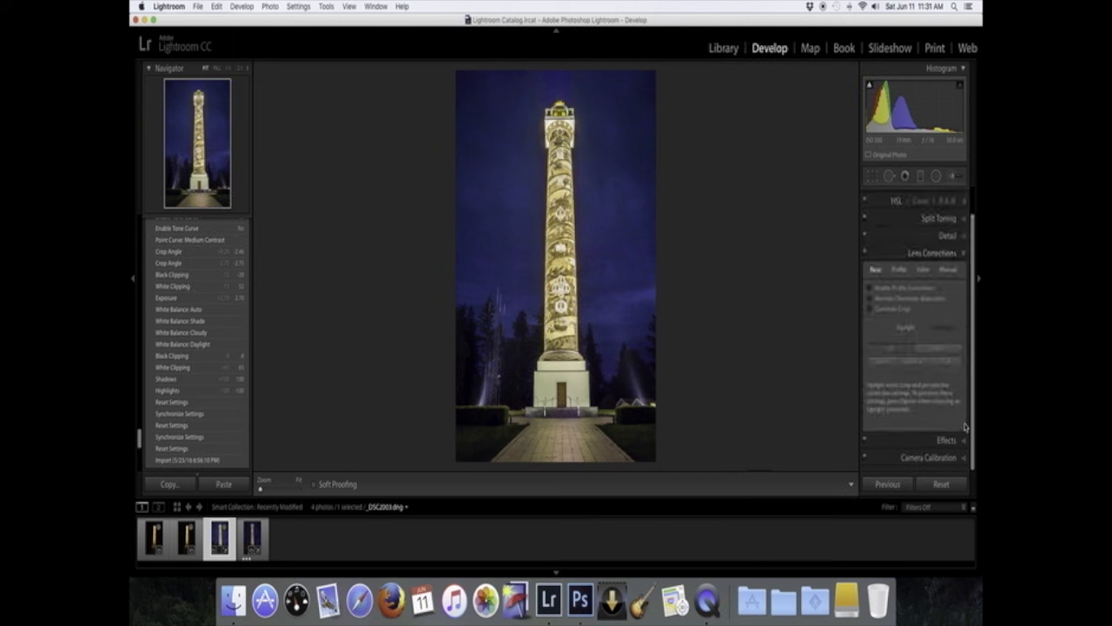
click(870, 290)
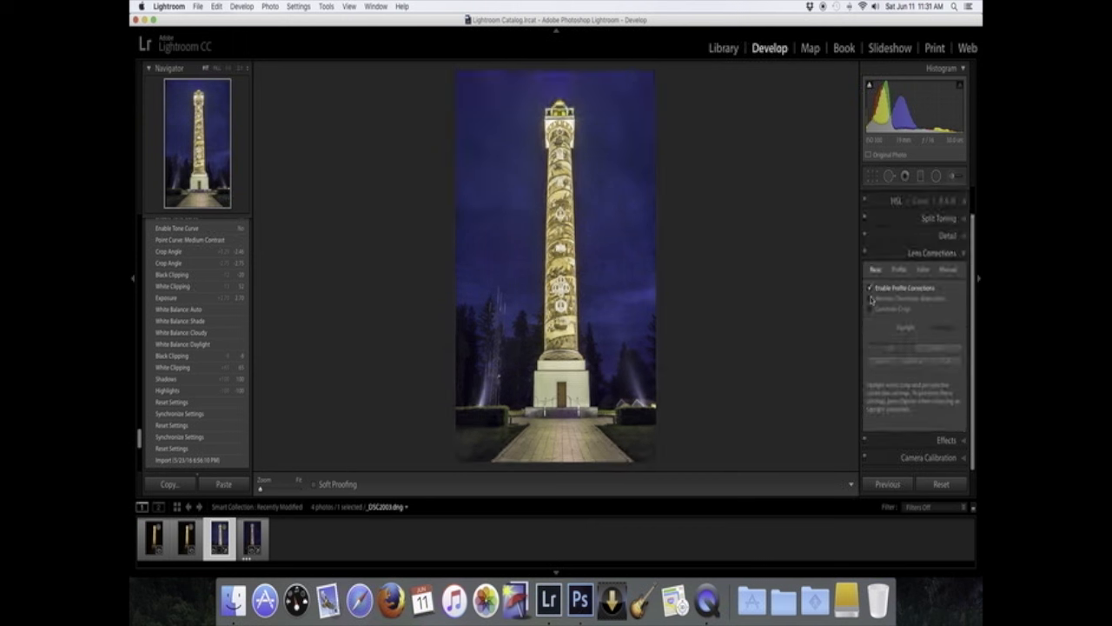
click(871, 299)
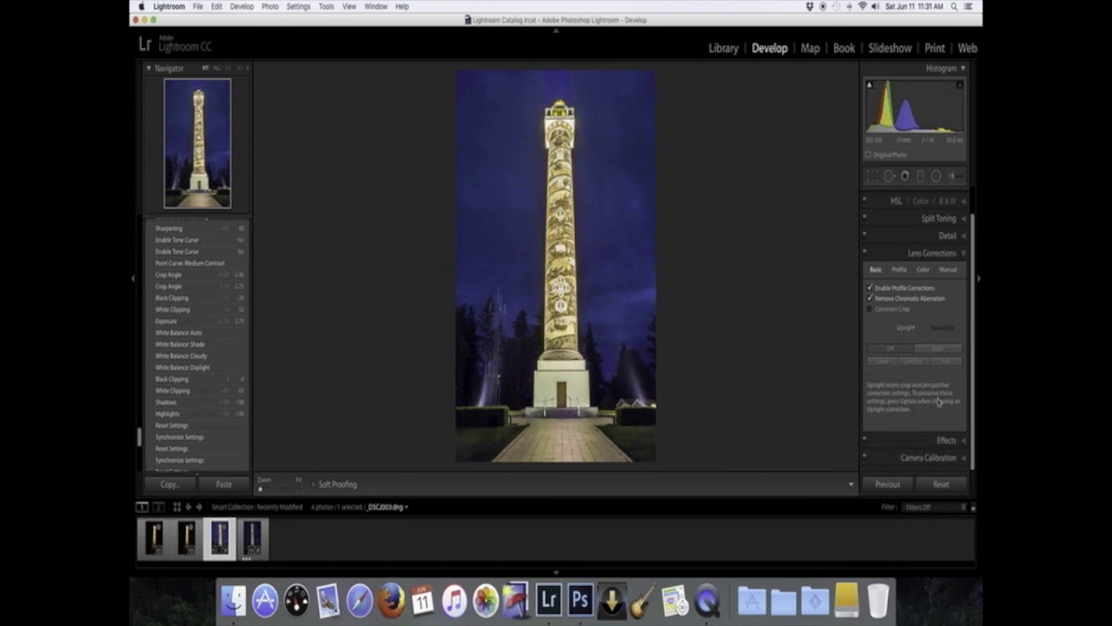
- Open the Effects panel and set Dehaze Amount to +20
click(963, 440)
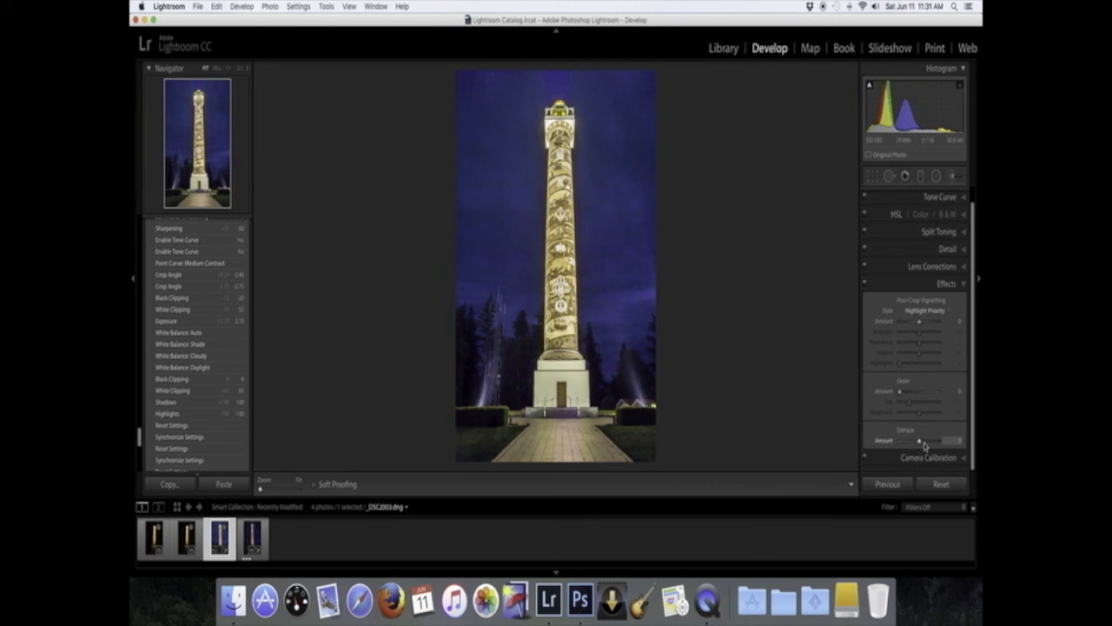
click(924, 446)
drag(924, 446, 923, 446)
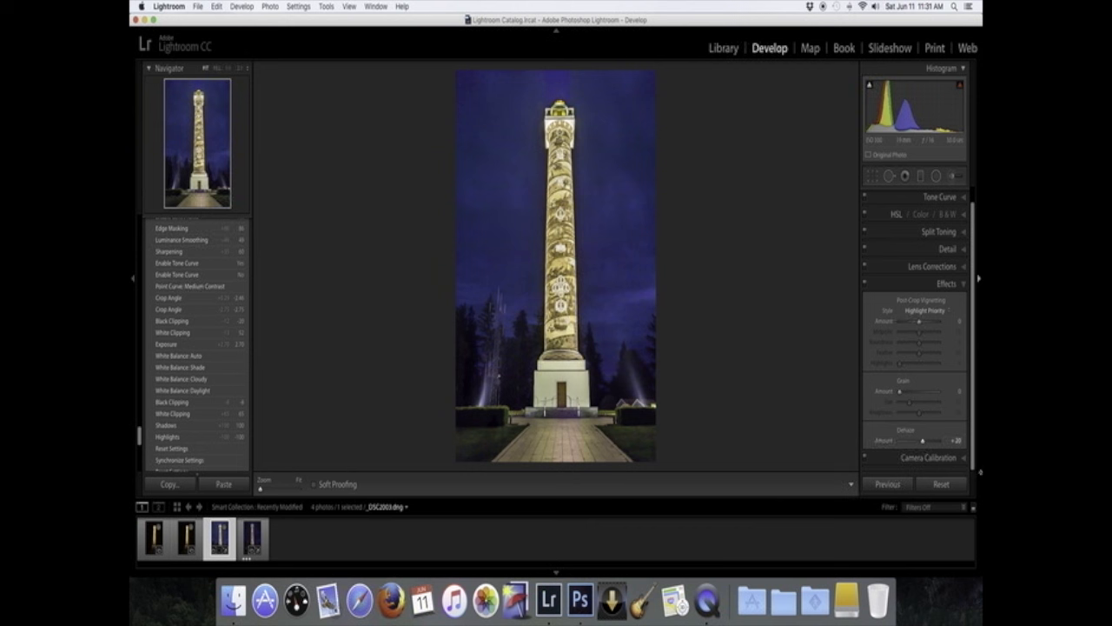
- Open Camera Calibration and set the profile to Sony A6000 shade
scroll(936, 446, down, 1)
scroll(935, 446, up, 1)
click(963, 461)
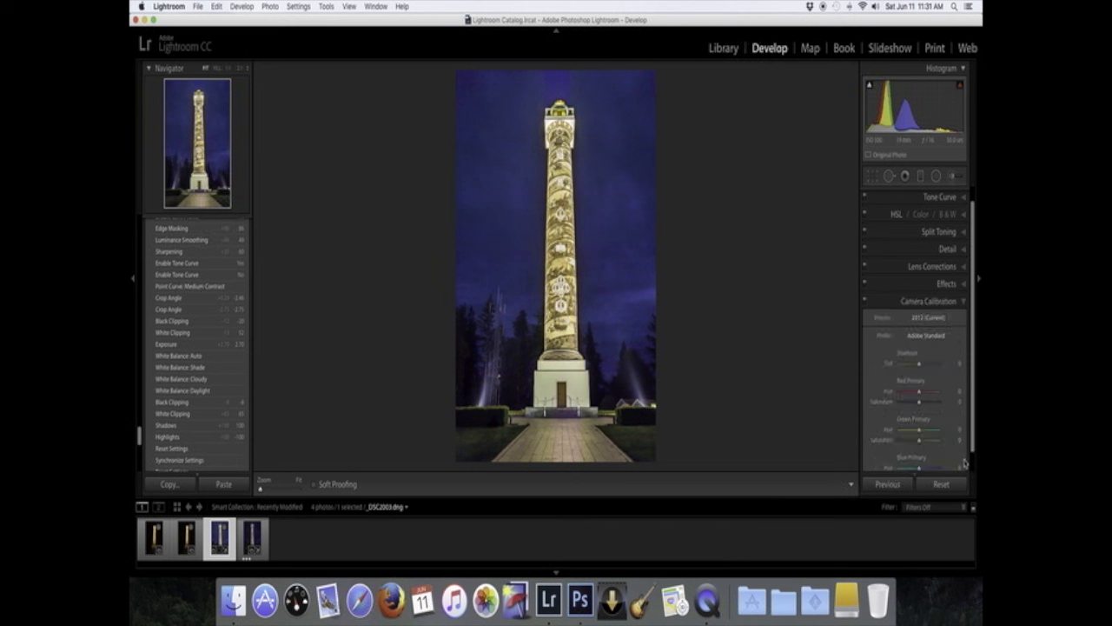
click(950, 336)
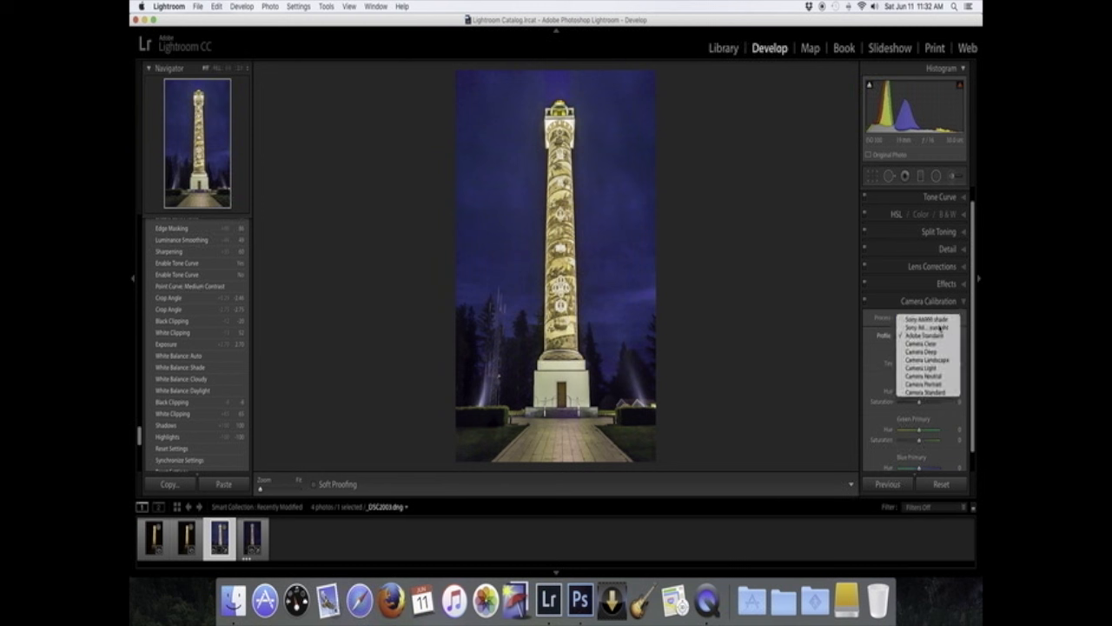
click(826, 434)
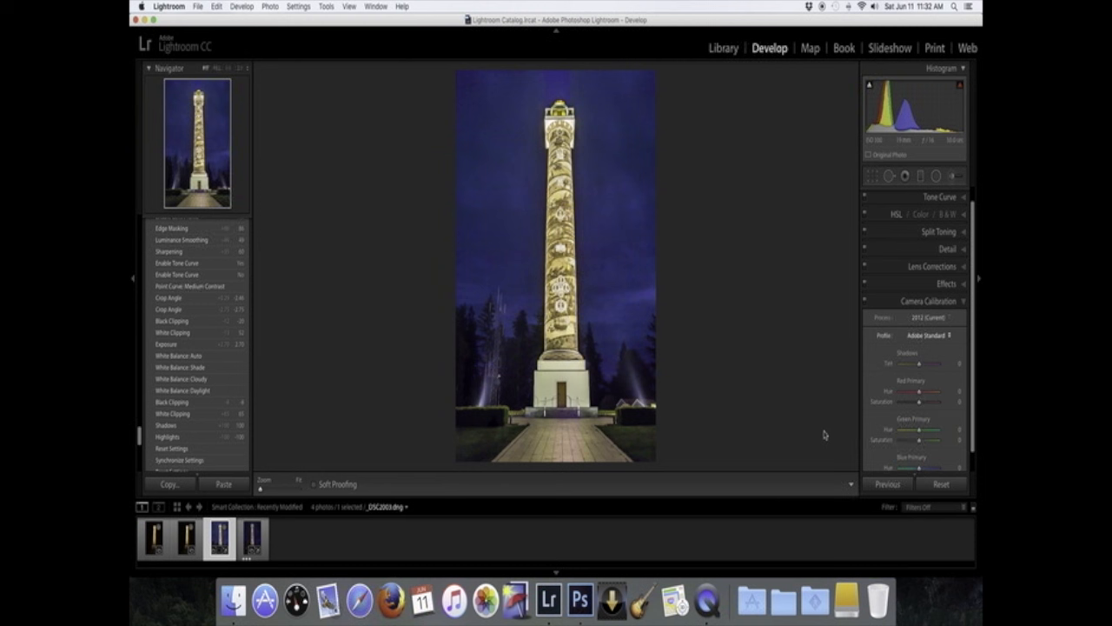
key(super+shift+z)
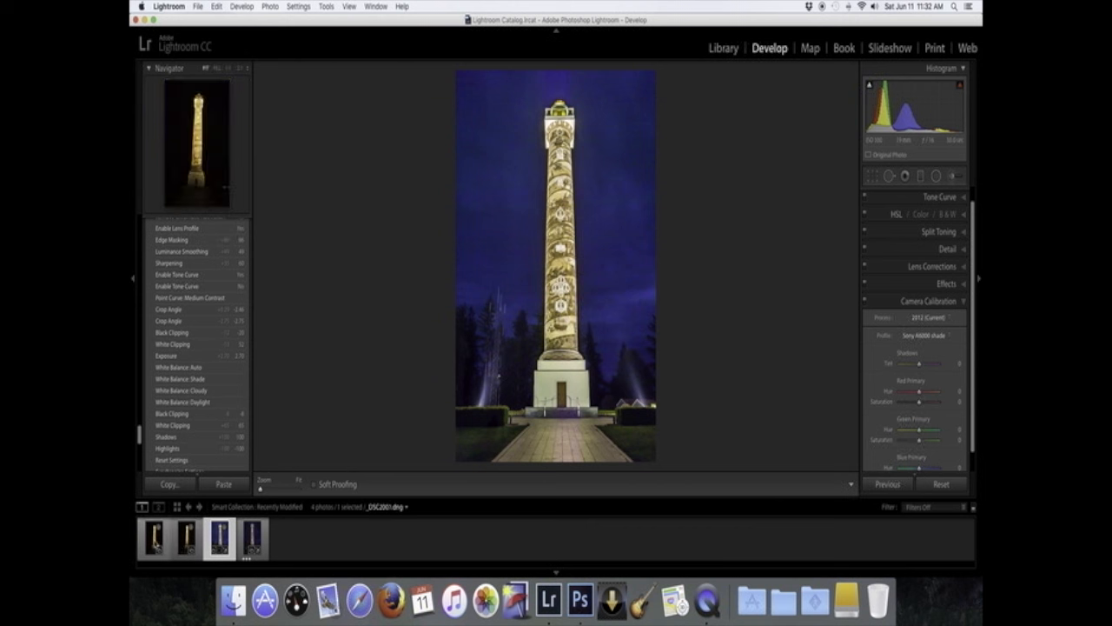
- Select all four photos and synchronize all settings from the edited photo to them
shift+click(156, 546)
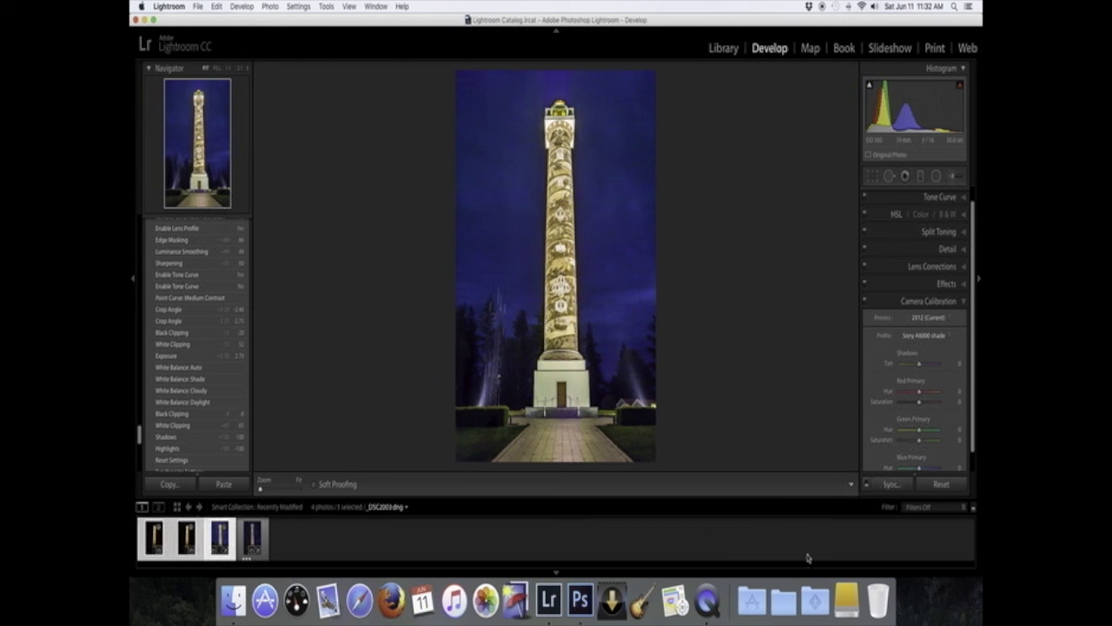
click(890, 484)
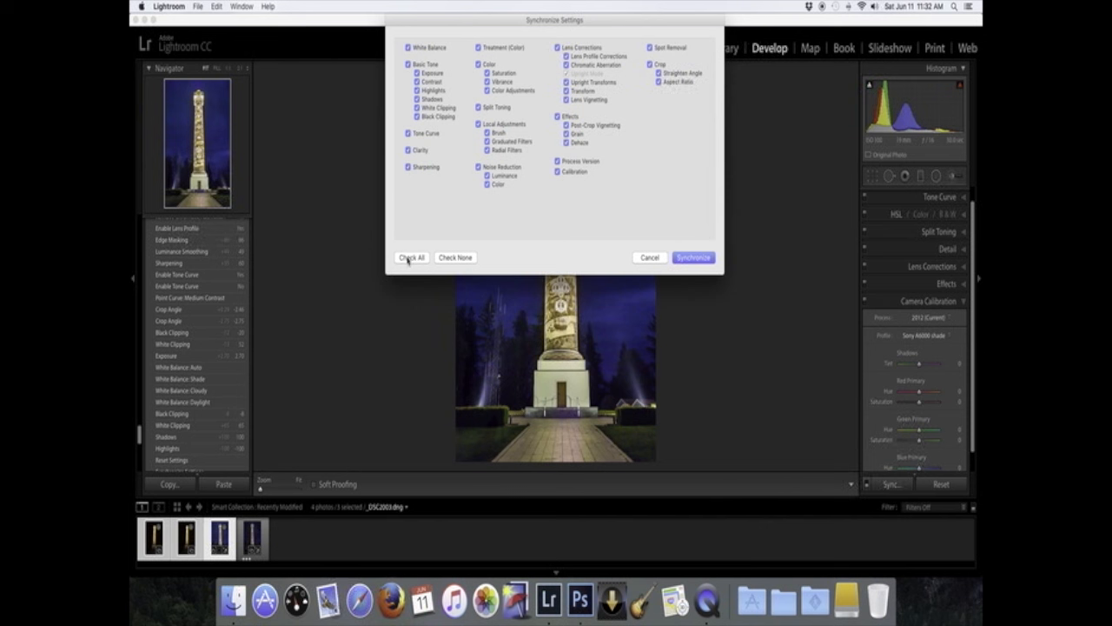
click(693, 259)
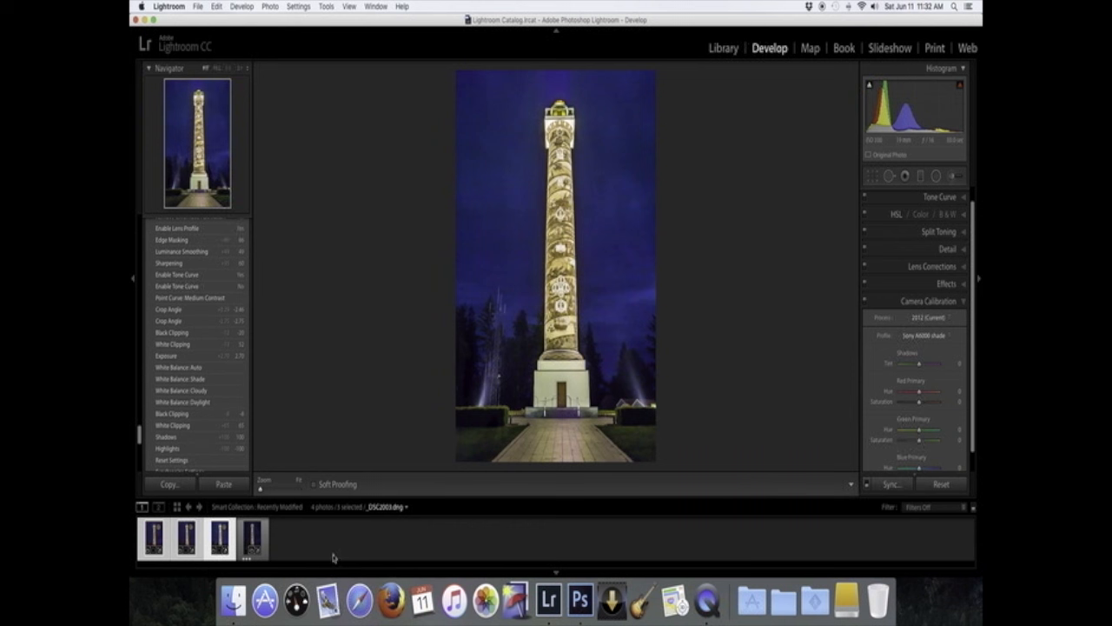
- Open the three selected photos as layers in Photoshop
click(187, 539)
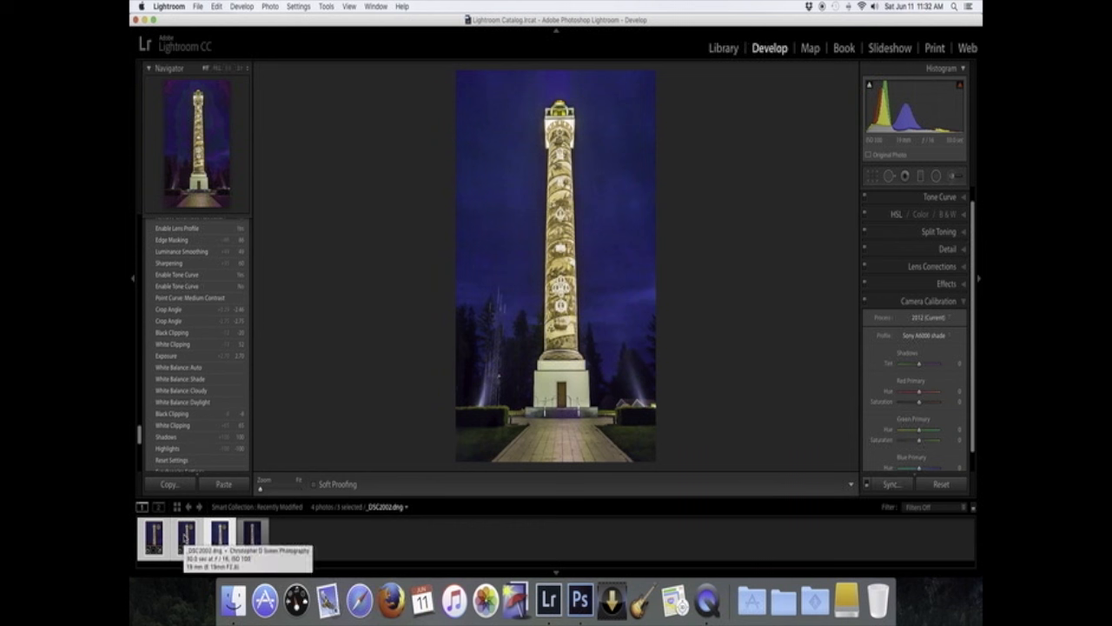
right_click(184, 537)
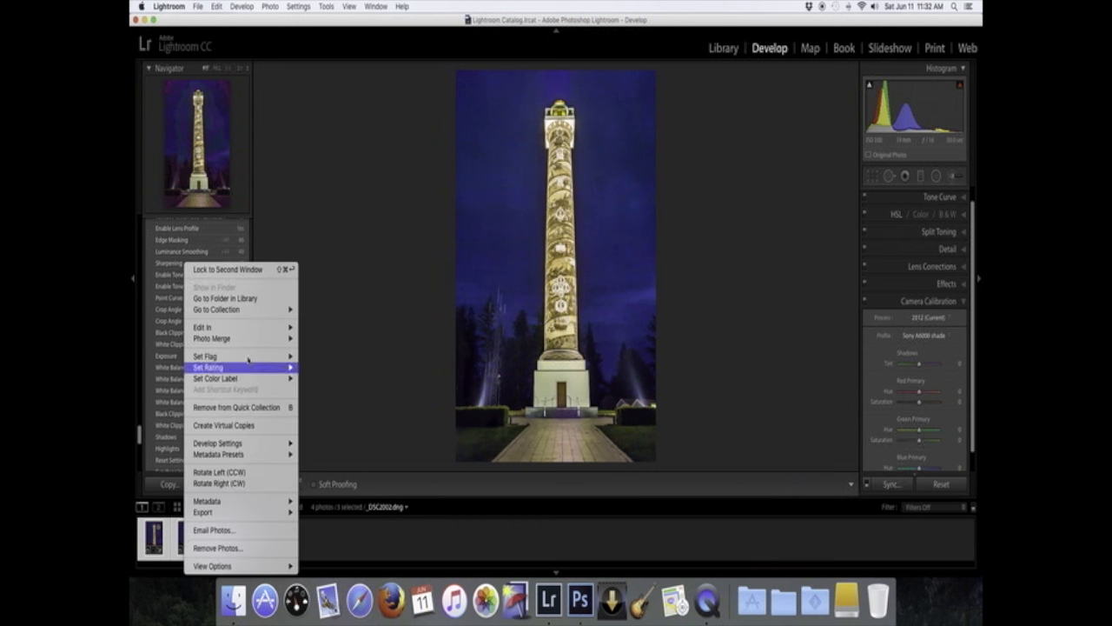
mouse_move(240, 330)
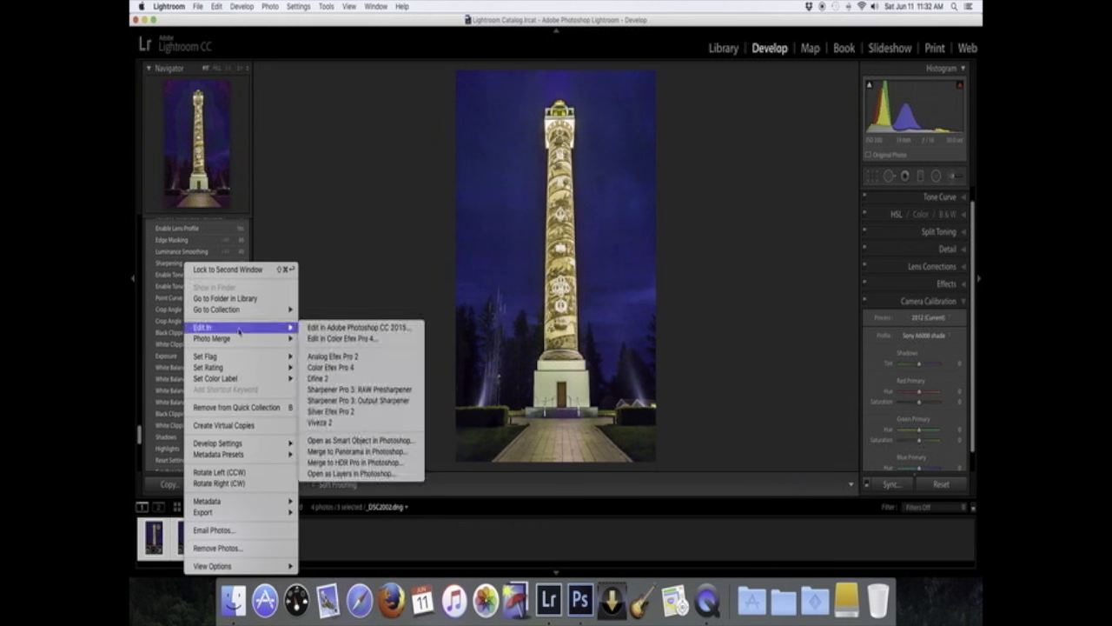
click(361, 476)
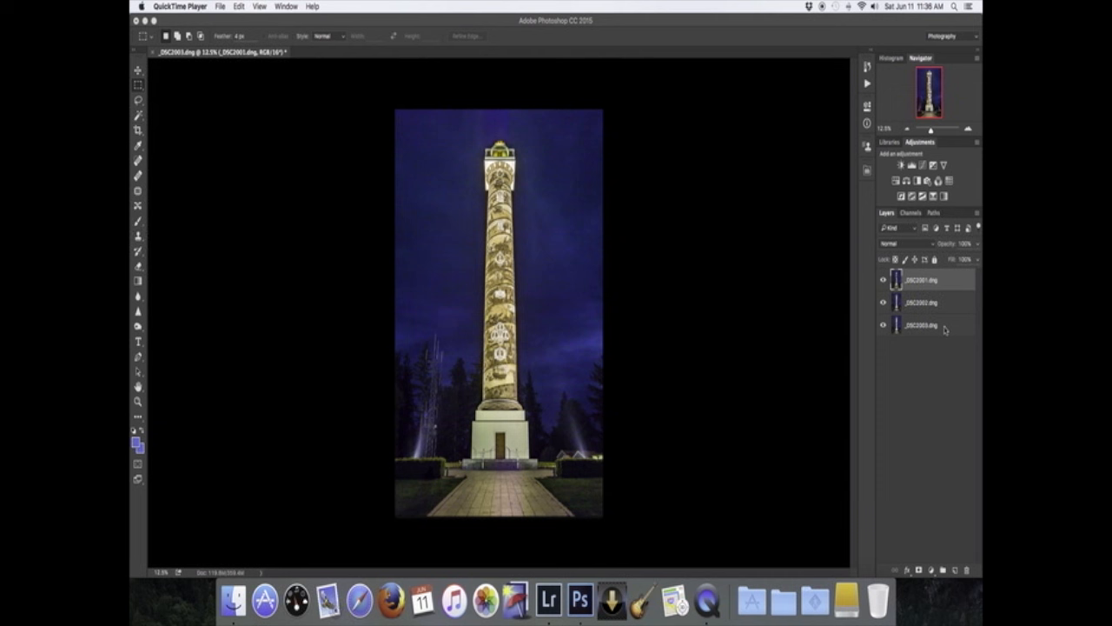
- Select all three layers and auto-align them with Auto projection
shift+click(945, 329)
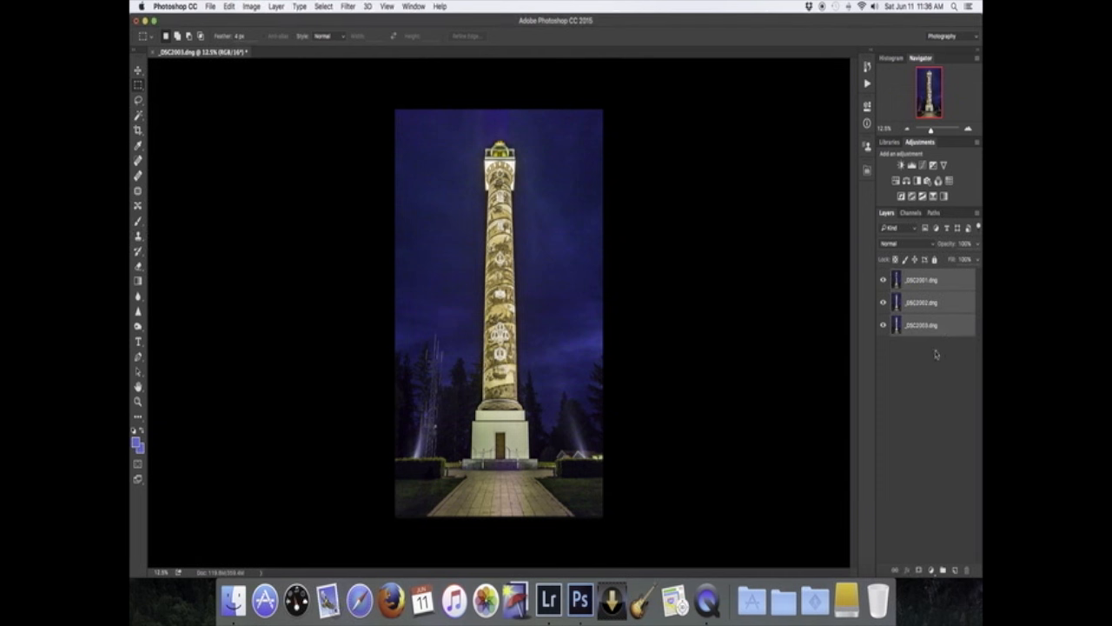
click(229, 7)
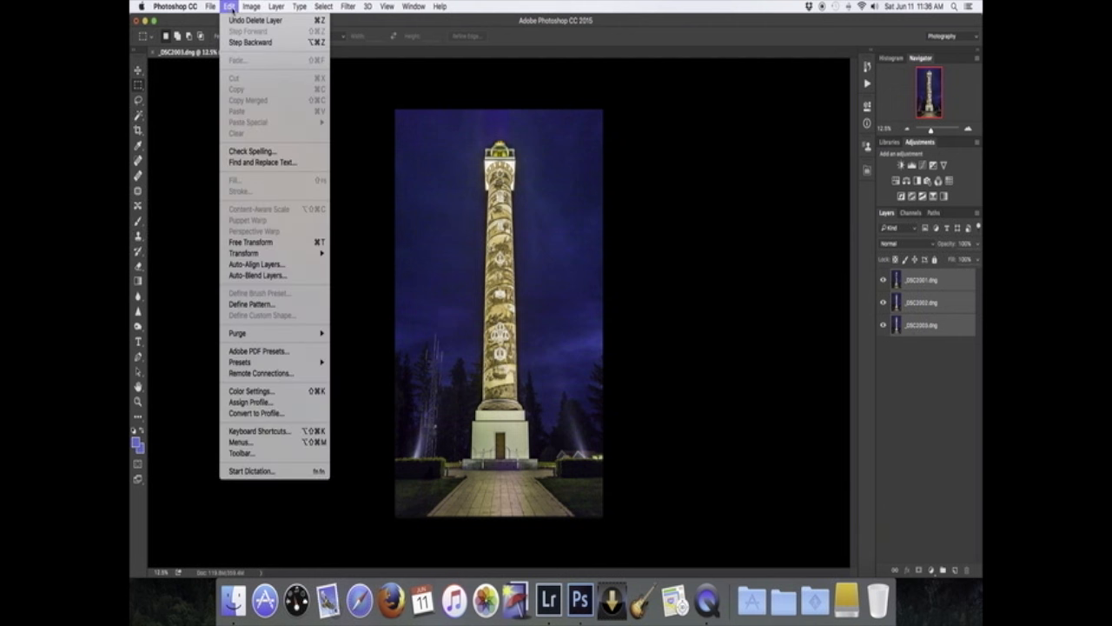
click(252, 264)
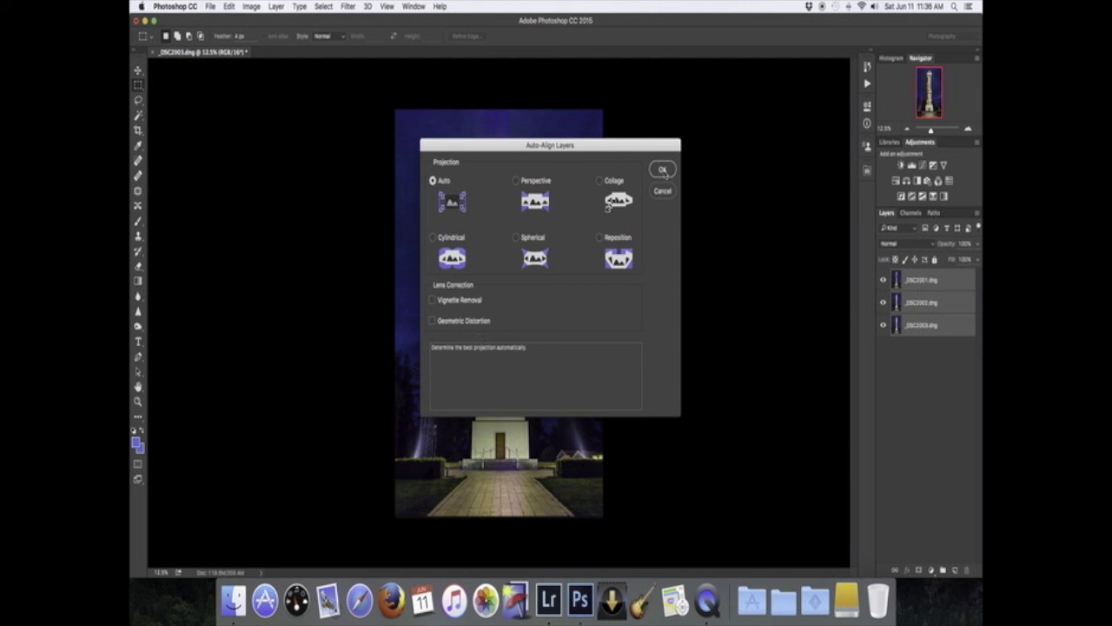
click(663, 170)
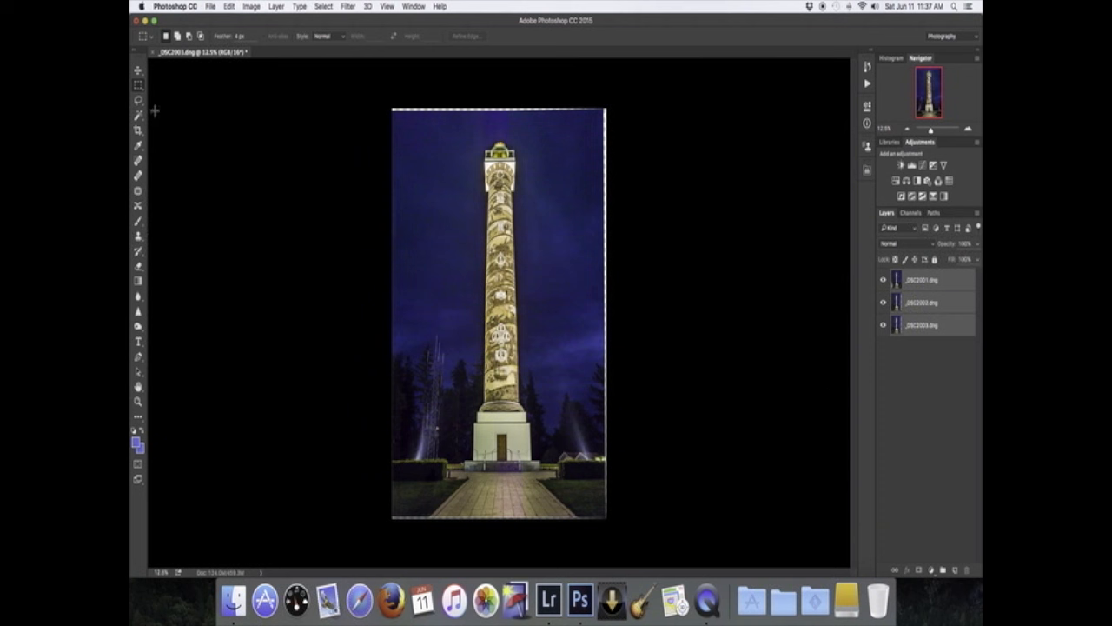
- Crop the aligned image to trim the uneven top and right edges
click(138, 130)
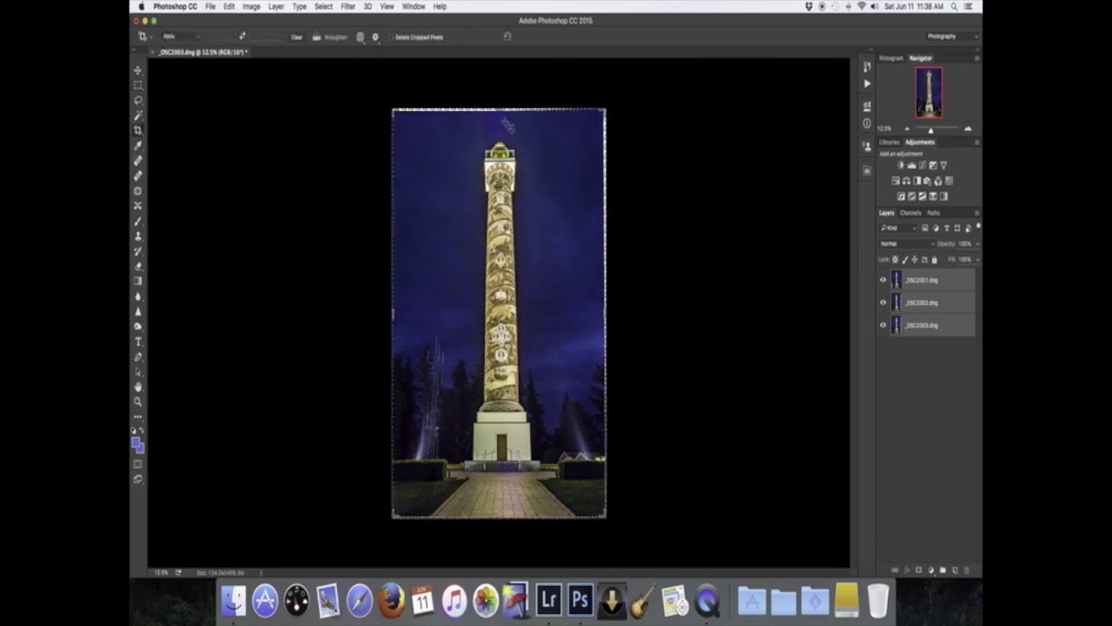
drag(500, 109, 499, 112)
drag(605, 314, 604, 314)
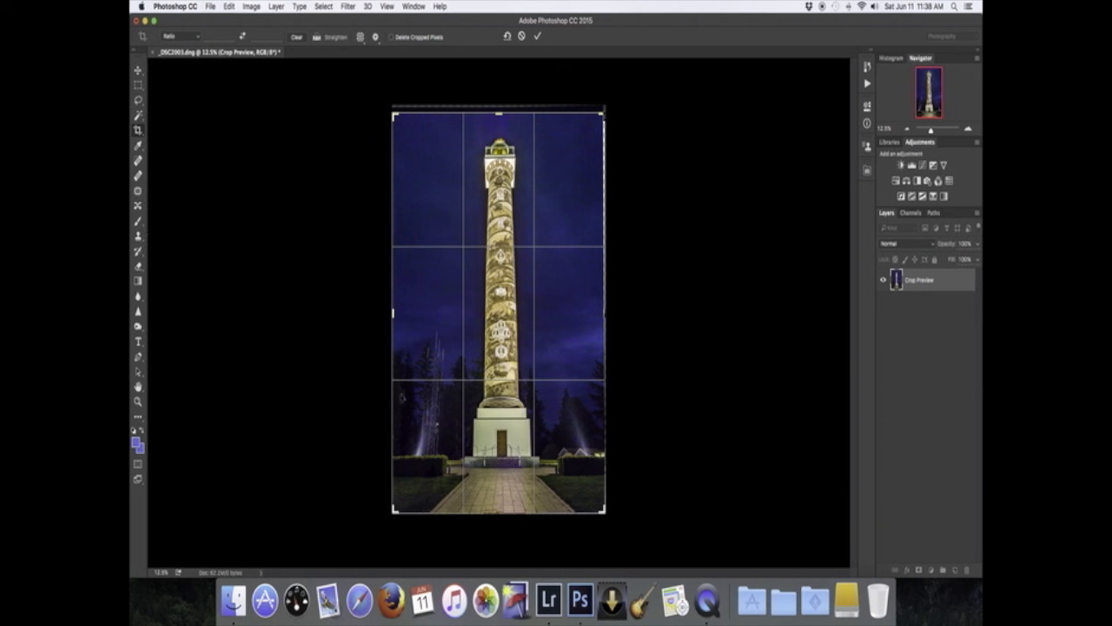
click(537, 36)
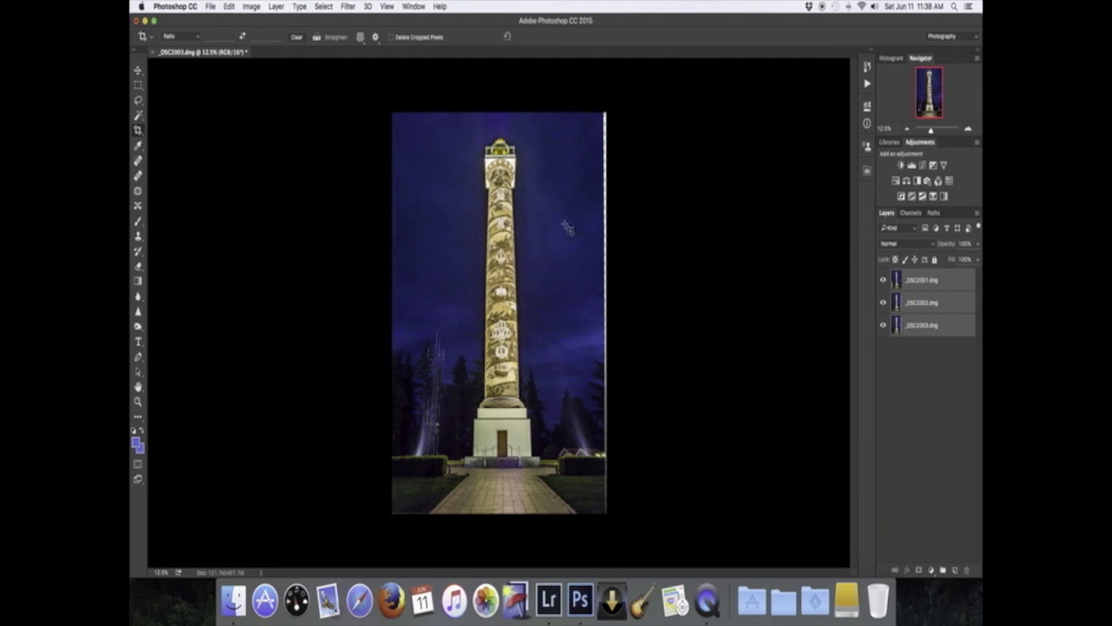
- Crop again, trimming the left and right edges further
click(137, 131)
drag(607, 316, 603, 313)
drag(395, 313, 400, 314)
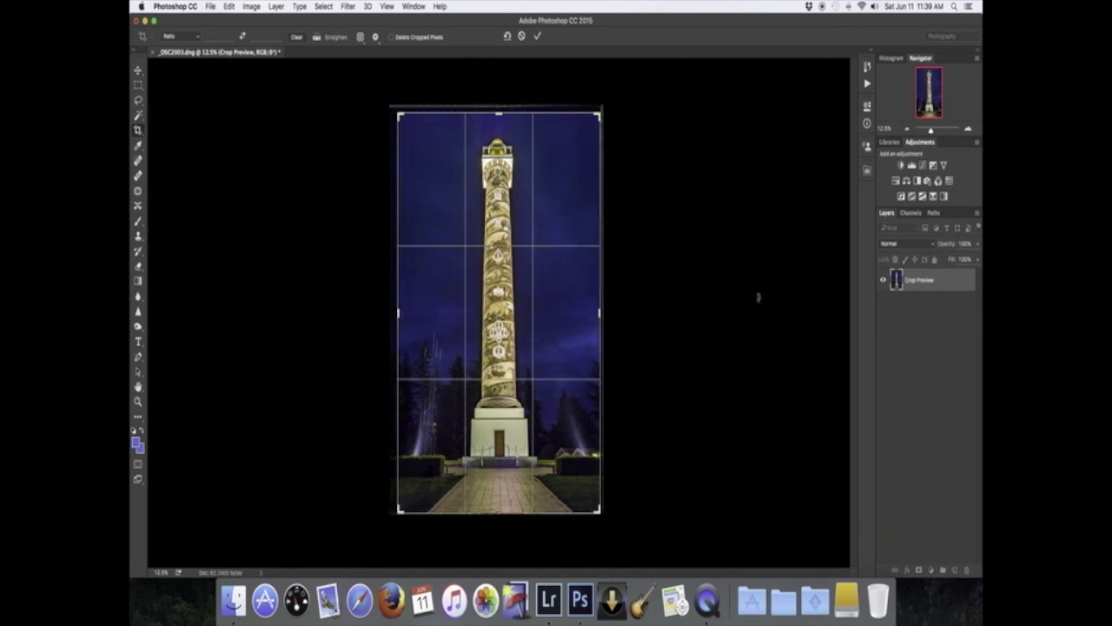
click(538, 36)
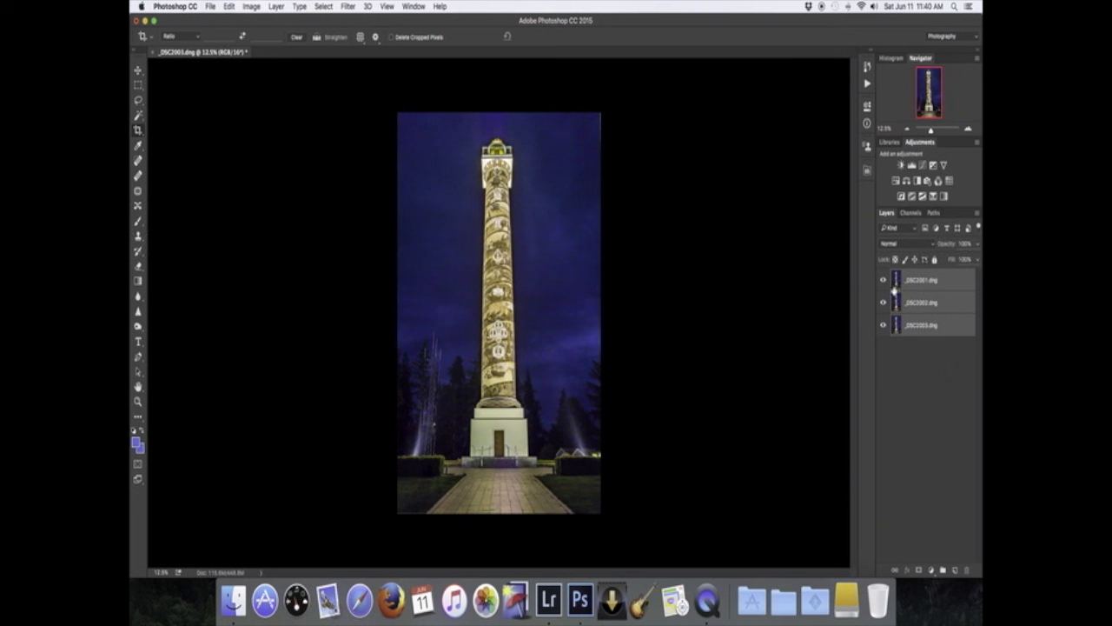
- Convert the layers to a smart object and set its stack mode to Mean
click(976, 216)
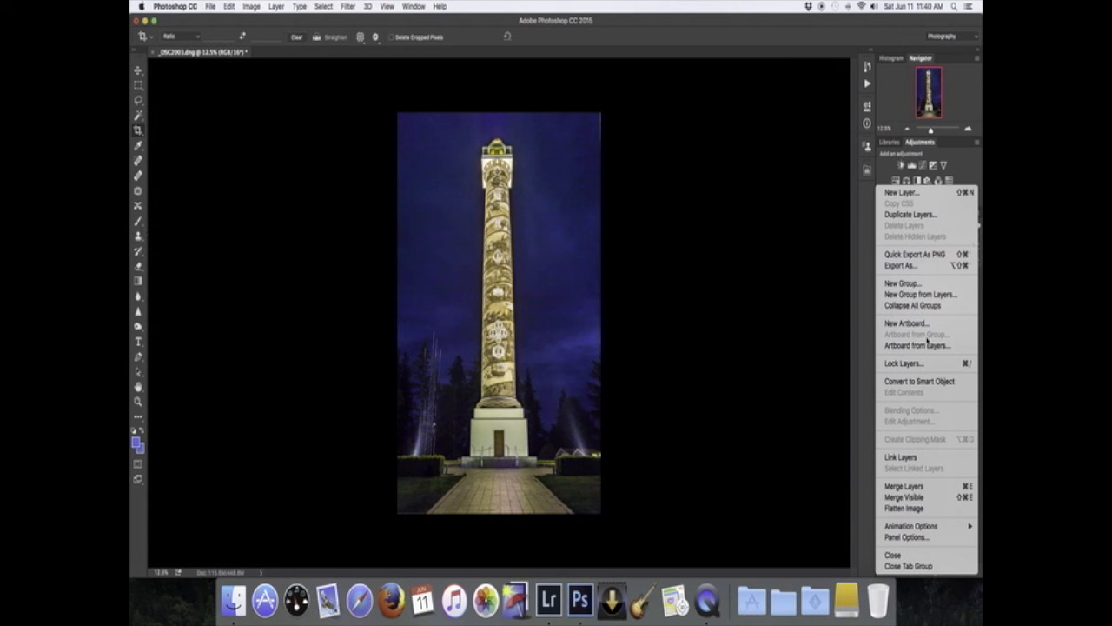
click(922, 384)
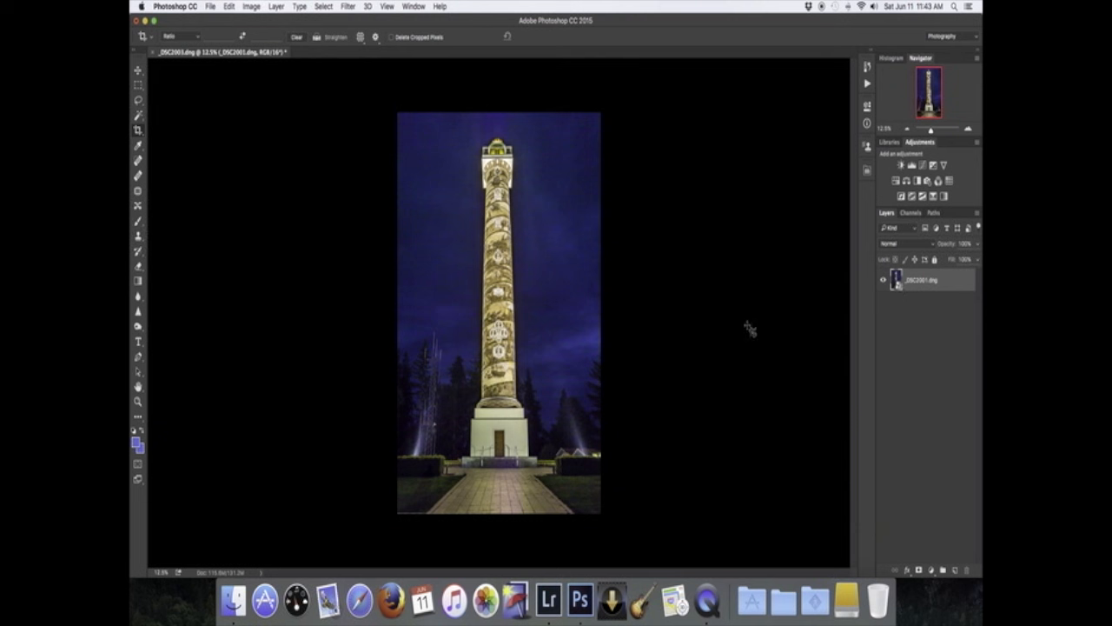
click(276, 7)
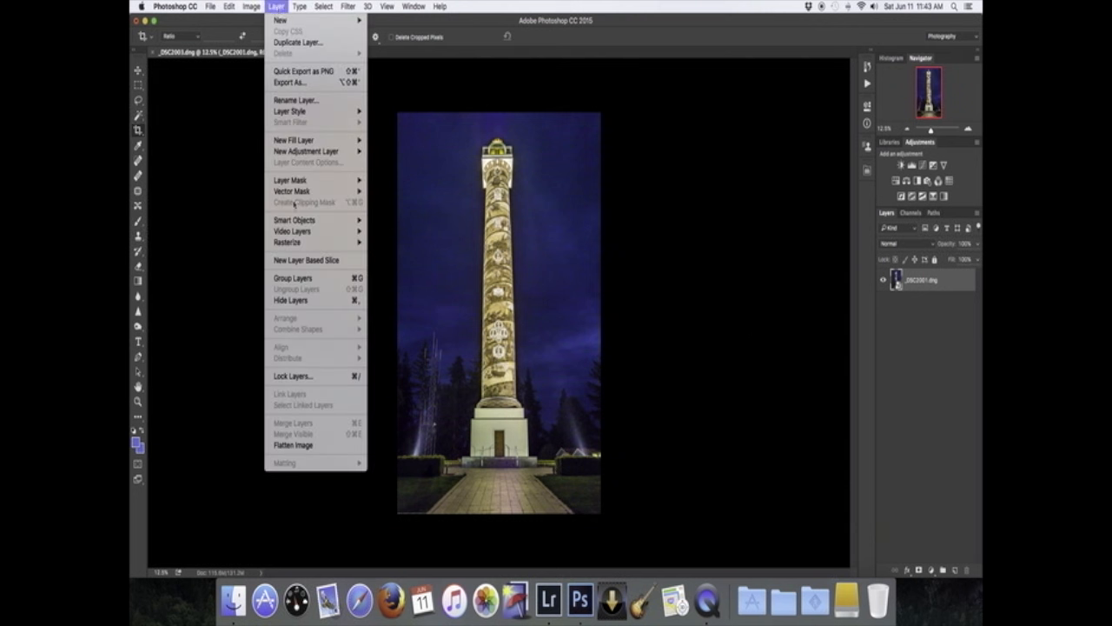
mouse_move(295, 221)
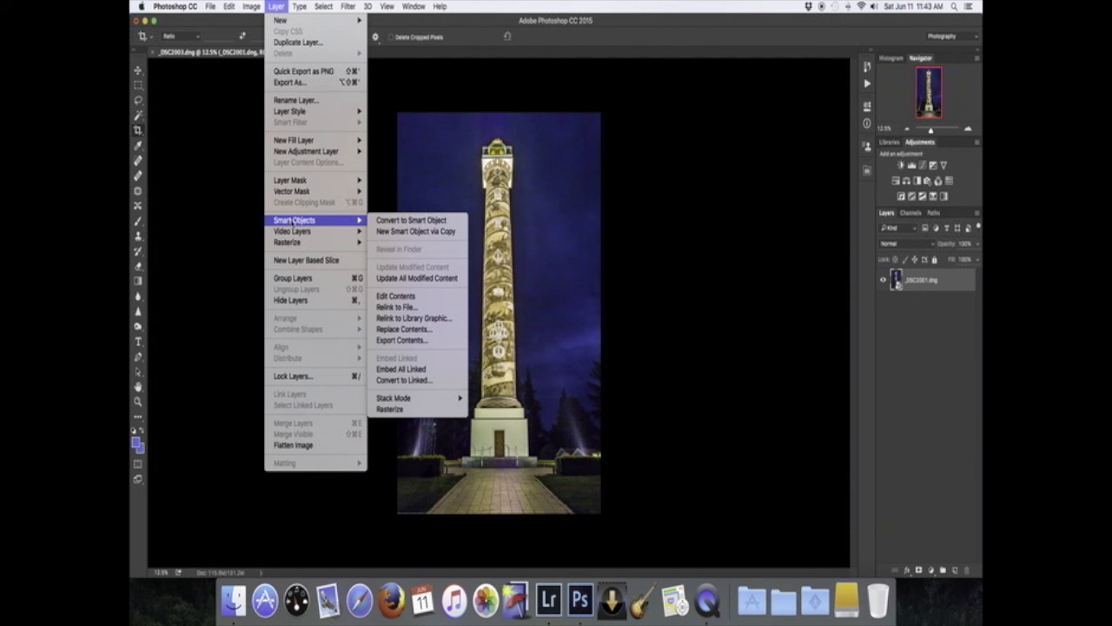
mouse_move(408, 402)
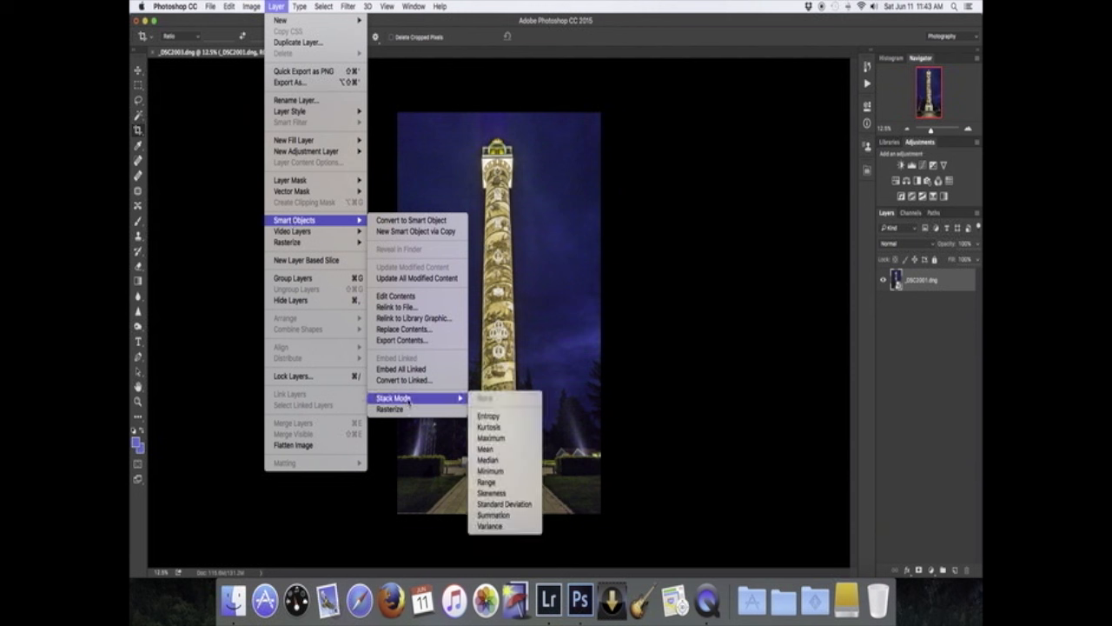
click(493, 452)
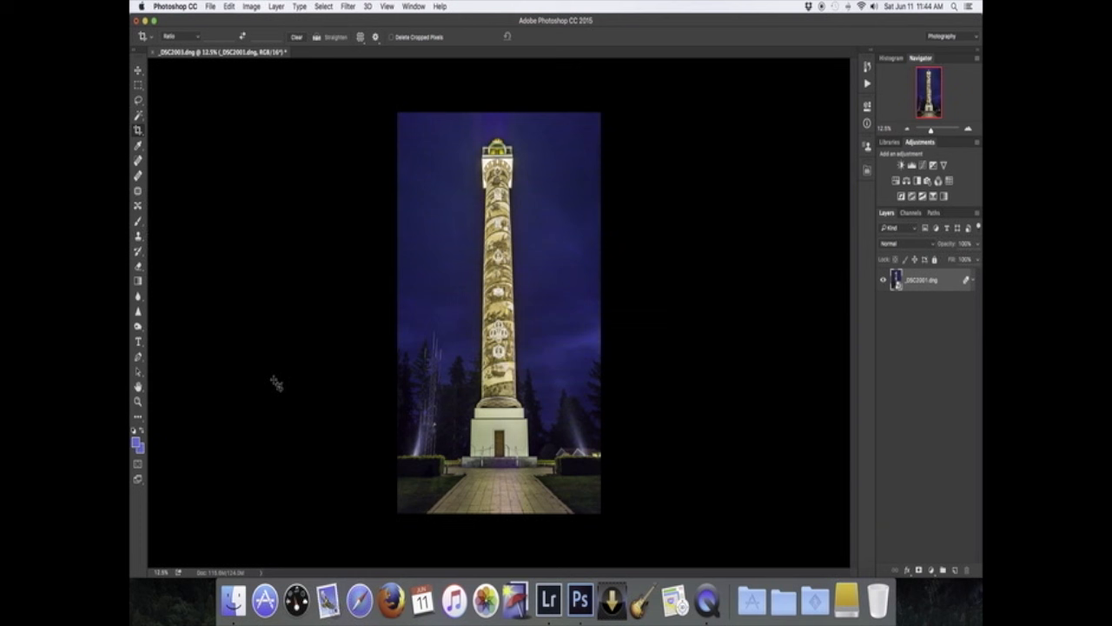
- Zoom in to inspect the mean-stacked image, then close the document and save the changes
click(138, 401)
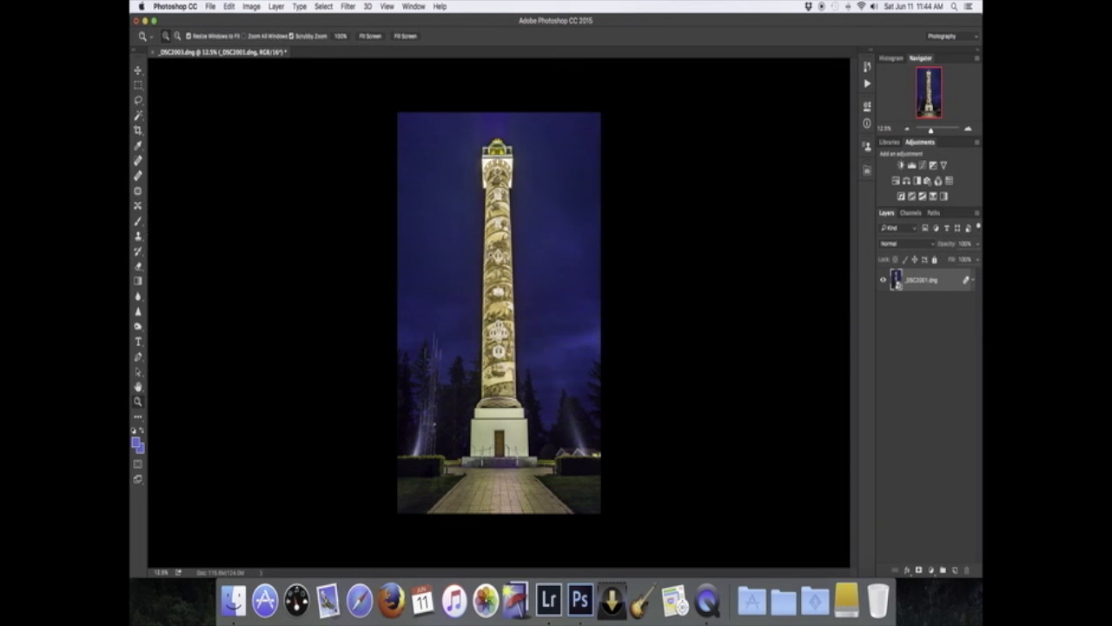
click(450, 267)
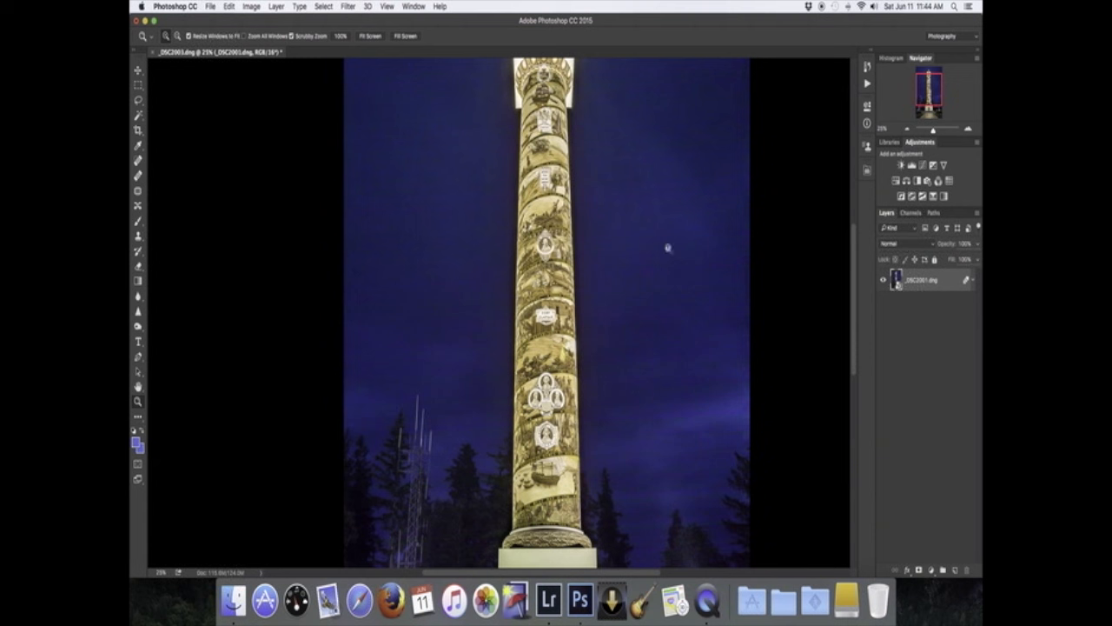
click(261, 233)
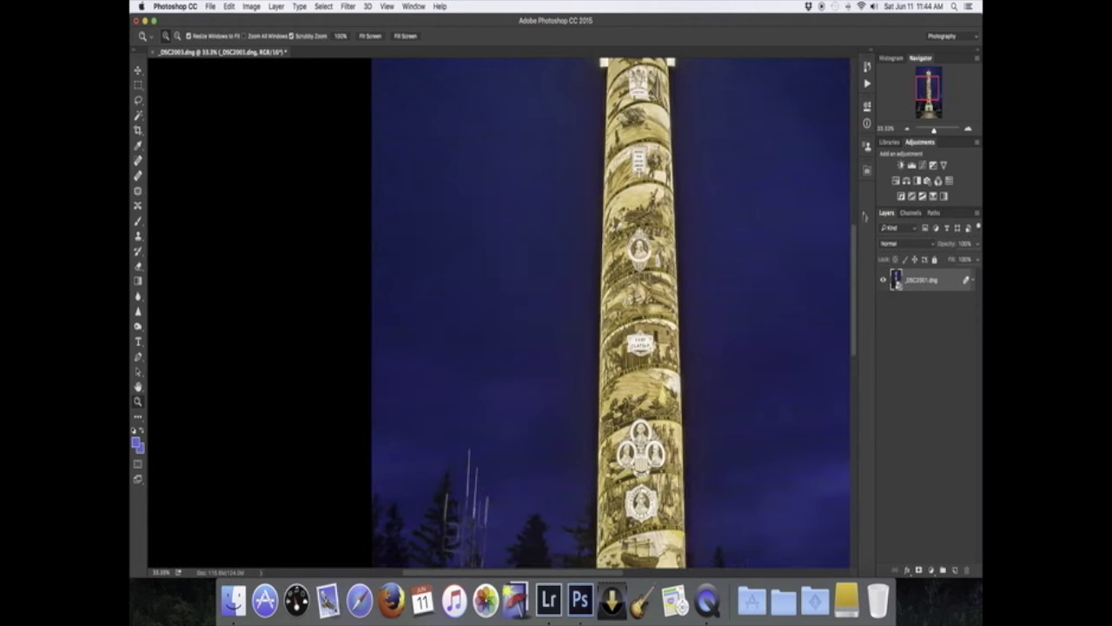
drag(934, 130, 932, 130)
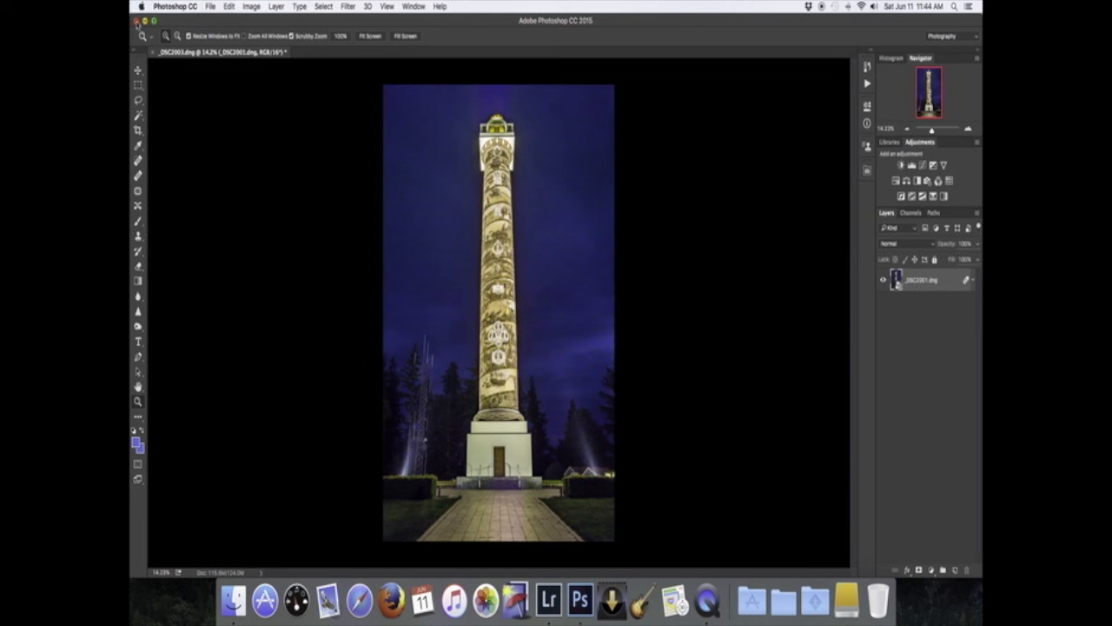
click(135, 21)
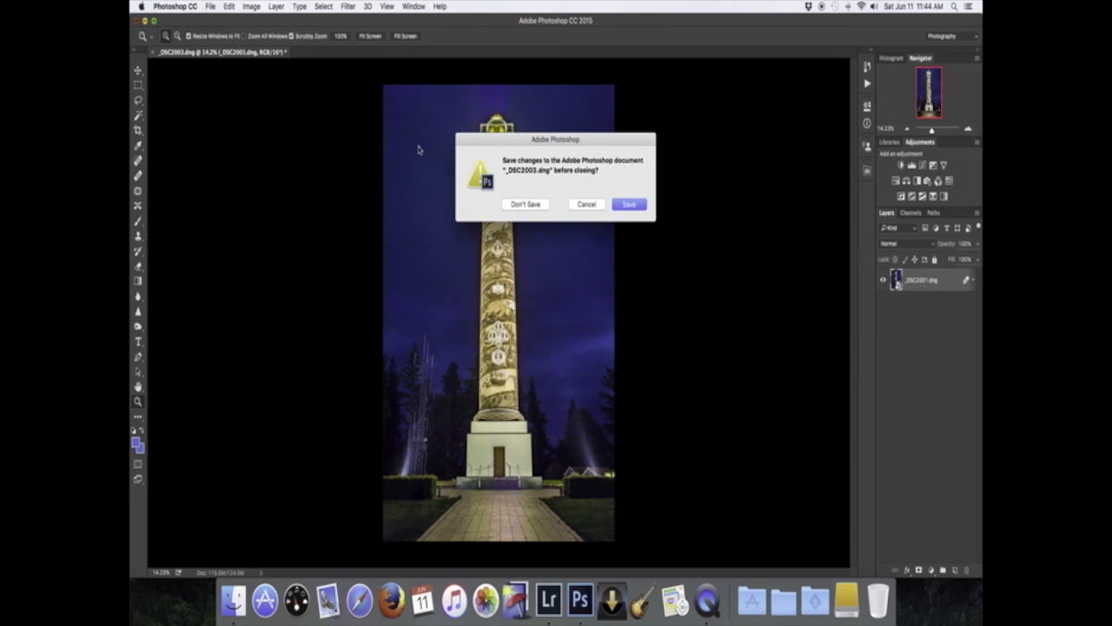
click(632, 207)
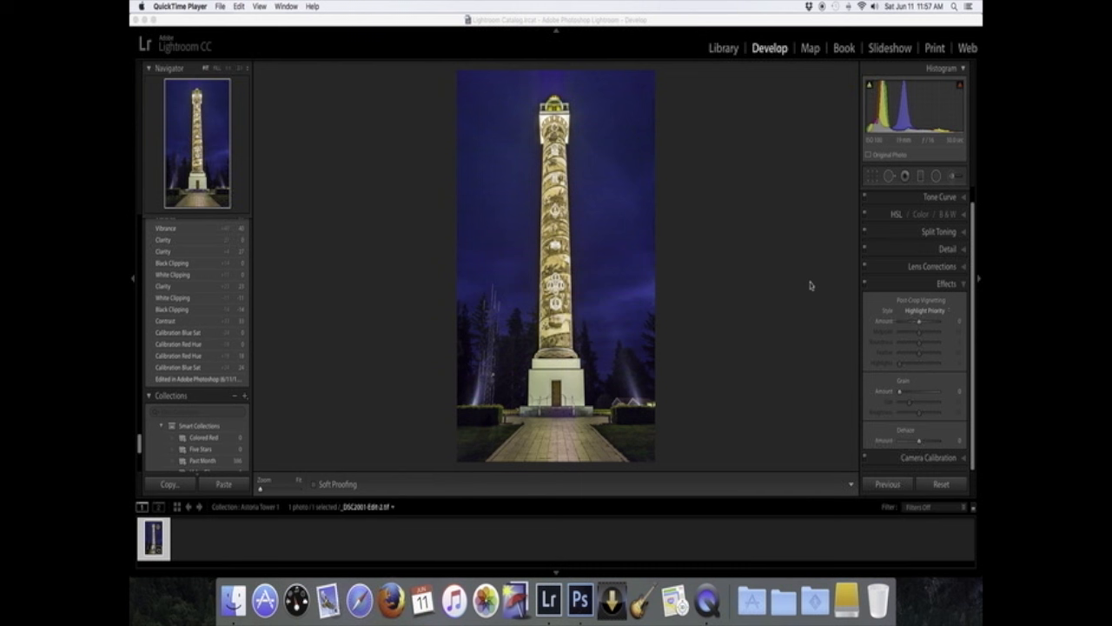
- Open the Basic panel for the stacked photo and set Vibrance to about +39
scroll(932, 339, up, 1)
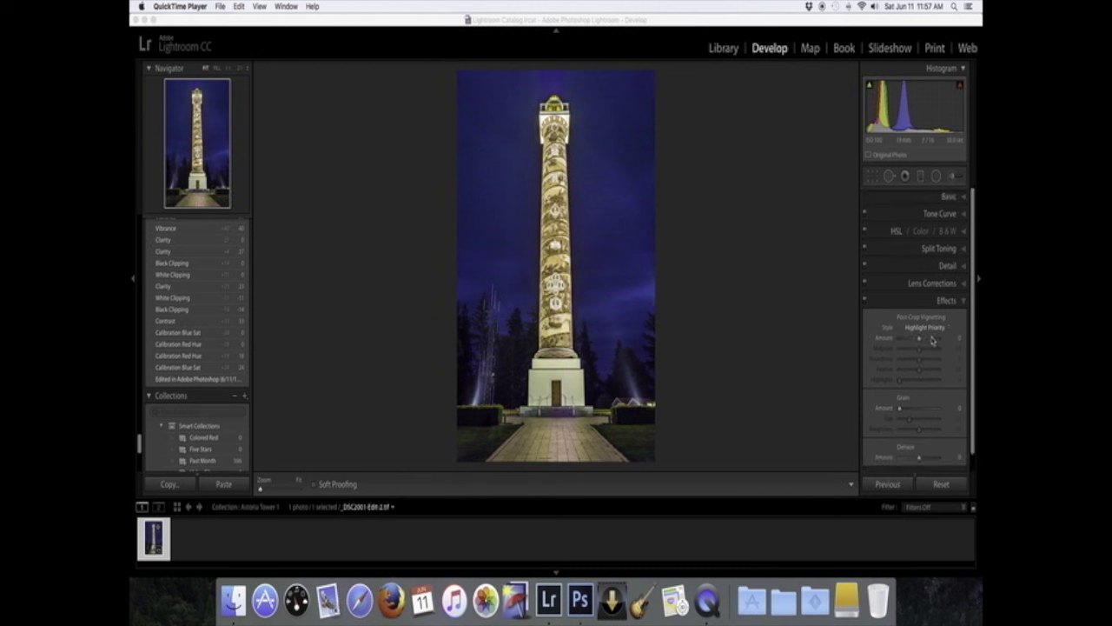
click(965, 199)
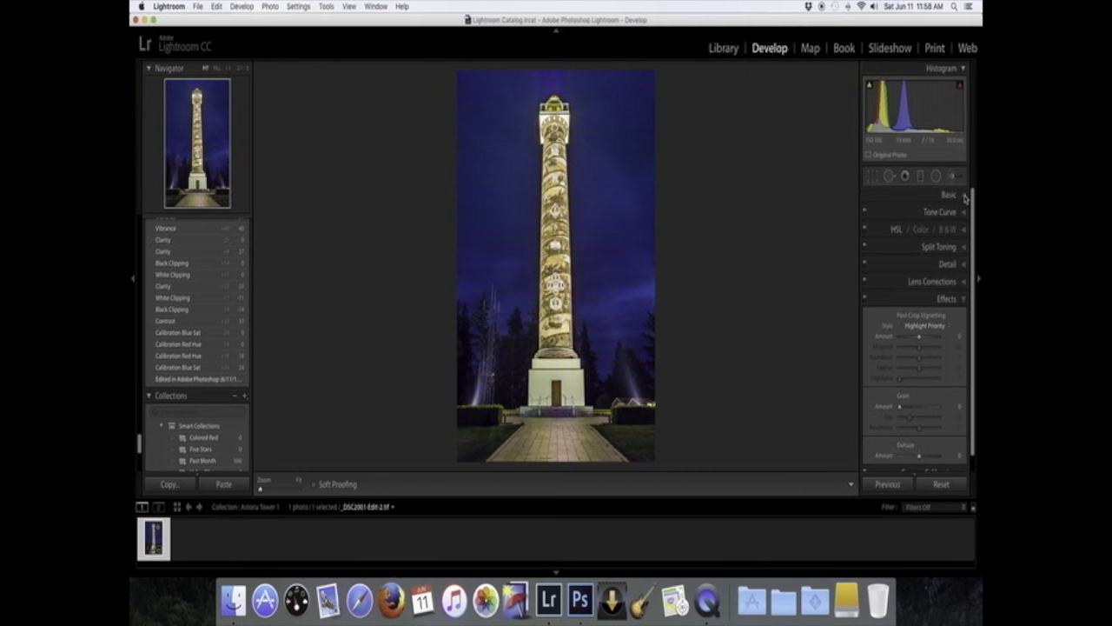
click(964, 196)
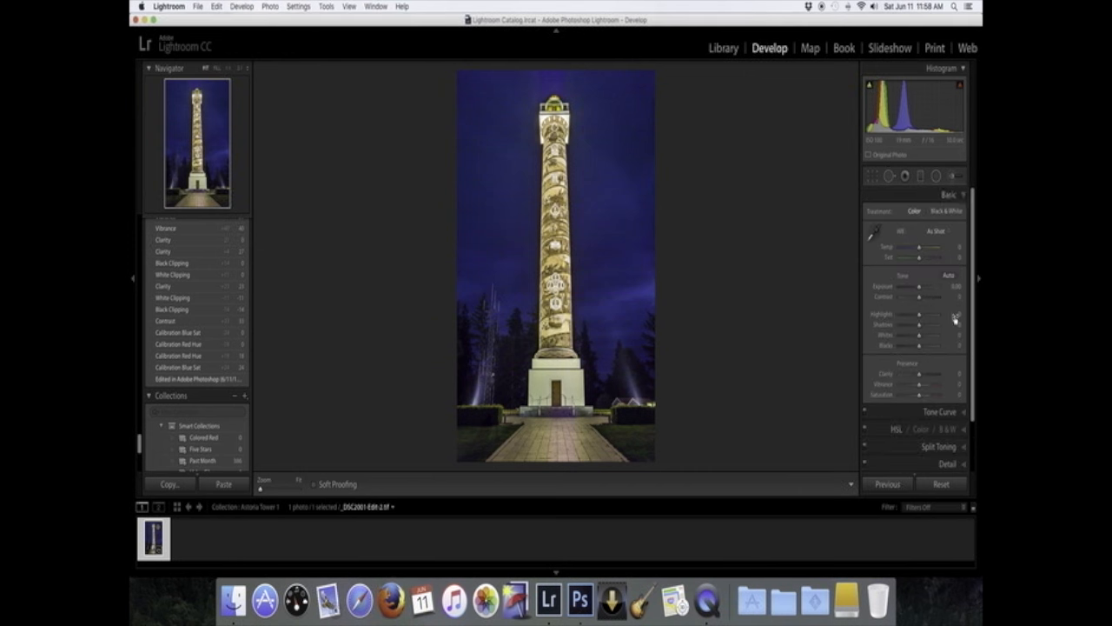
click(925, 386)
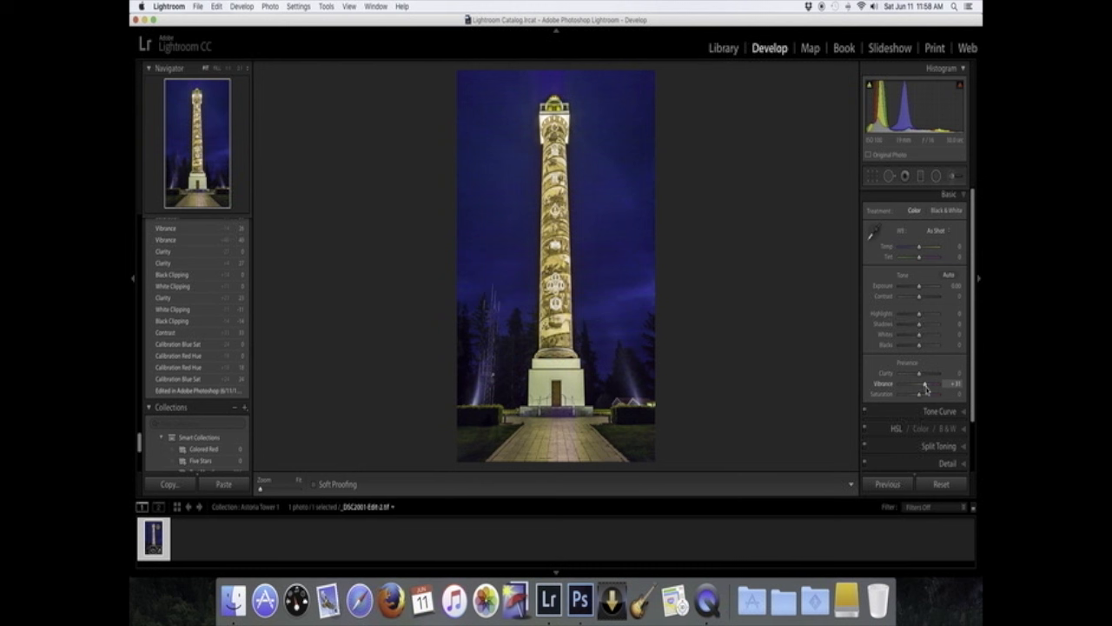
scroll(926, 389, down, 1)
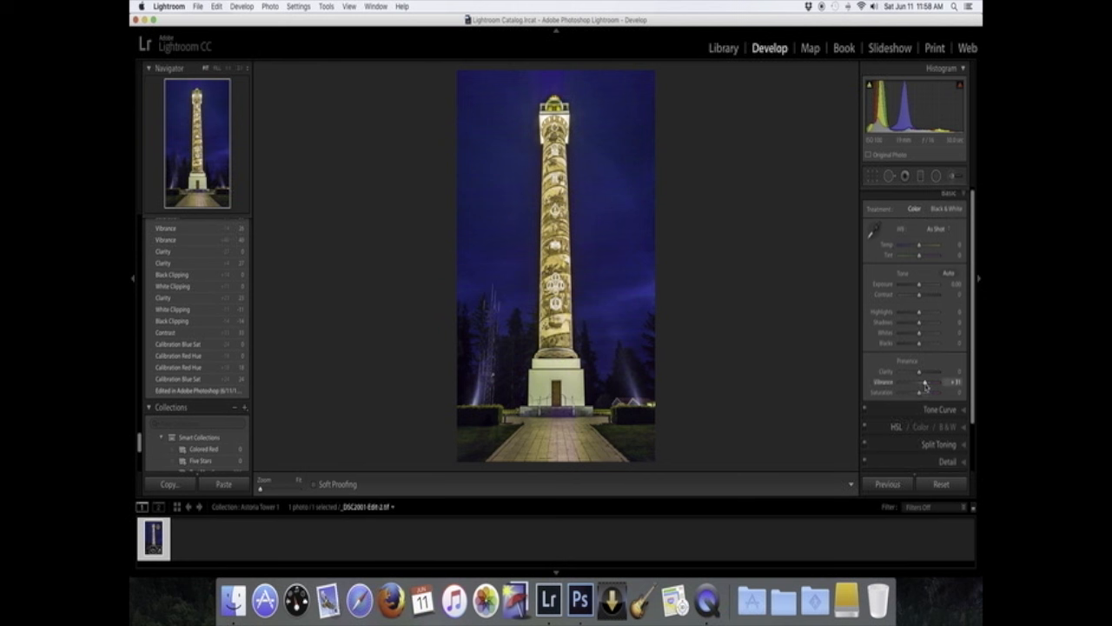
drag(923, 380, 949, 381)
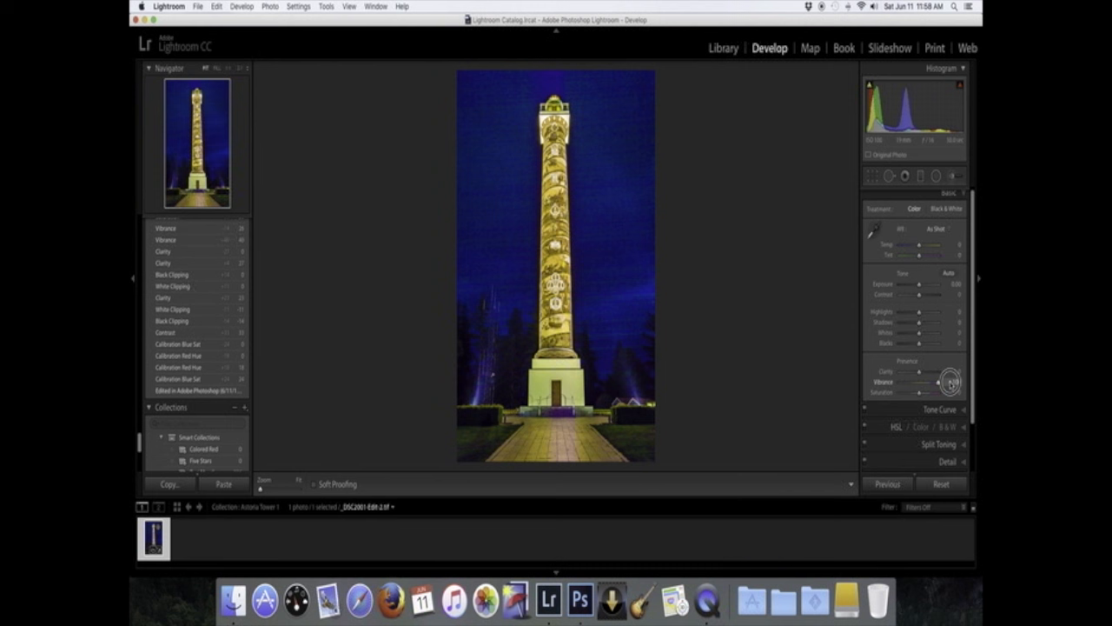
drag(950, 381, 919, 386)
double_click(885, 384)
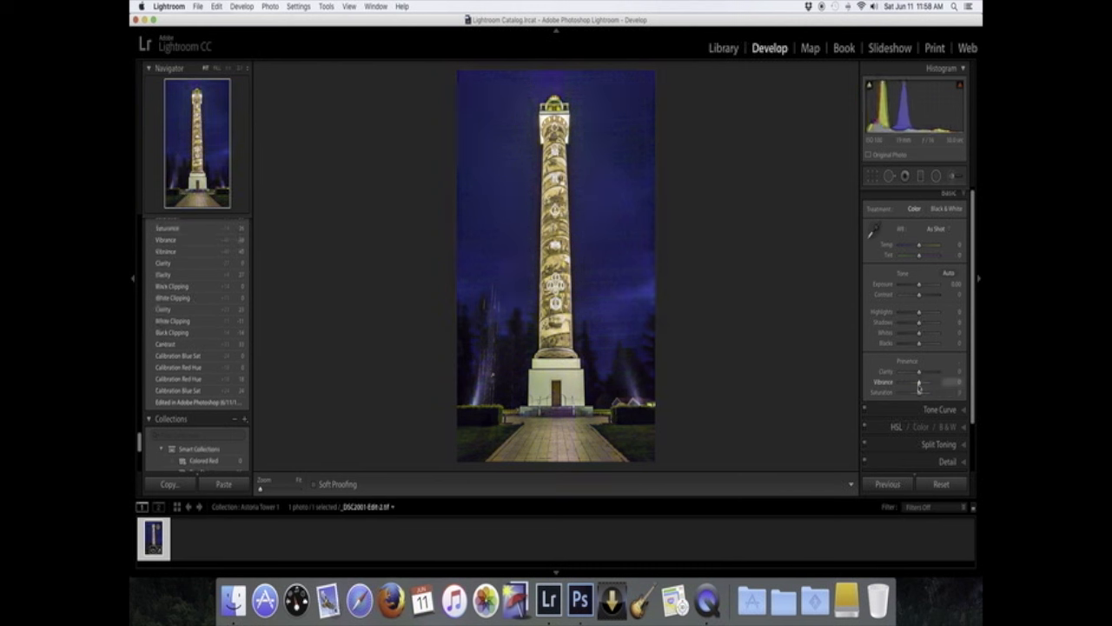
drag(921, 387, 930, 384)
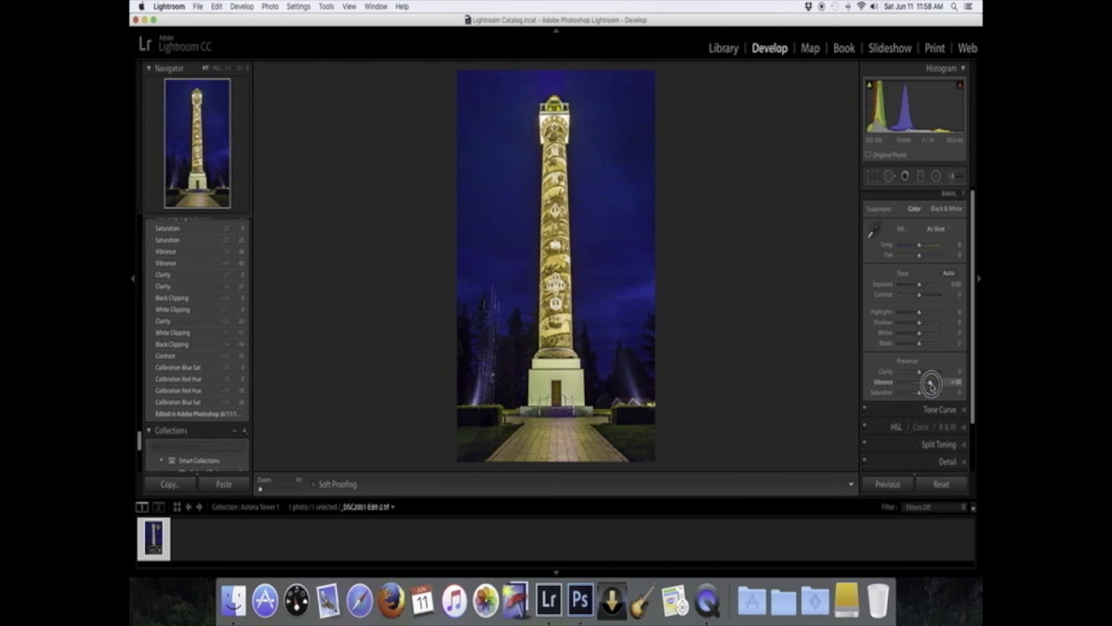
drag(931, 385, 928, 384)
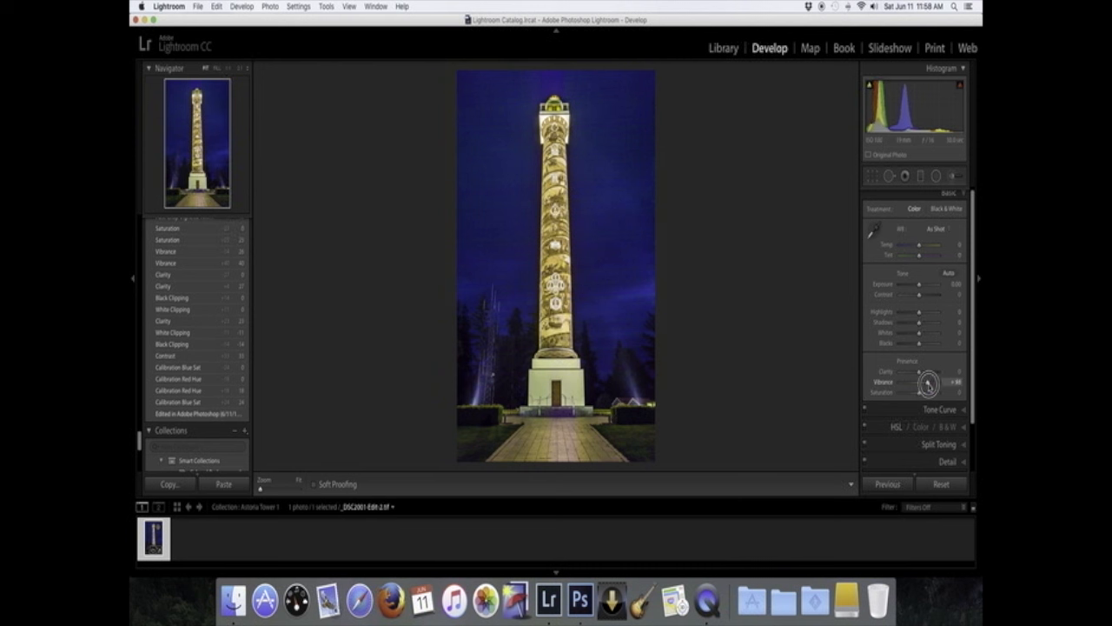
drag(928, 384, 926, 385)
drag(927, 384, 928, 384)
- Review the Detail panel, then set the Dehaze amount in Effects to +12
scroll(928, 386, down, 1)
scroll(928, 386, down, 1)
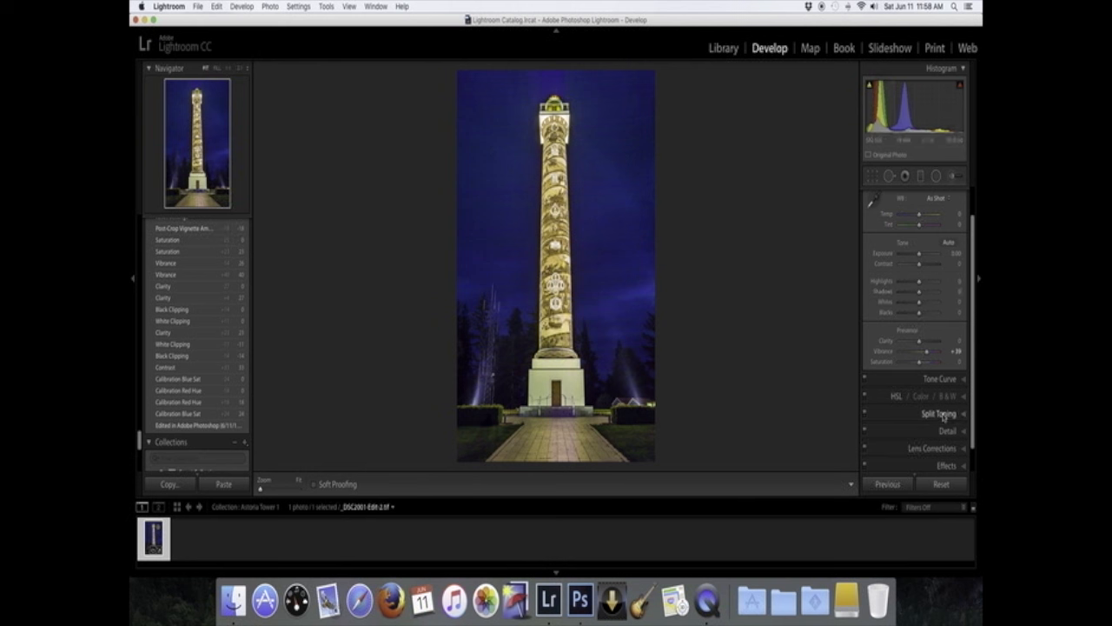
scroll(944, 417, down, 2)
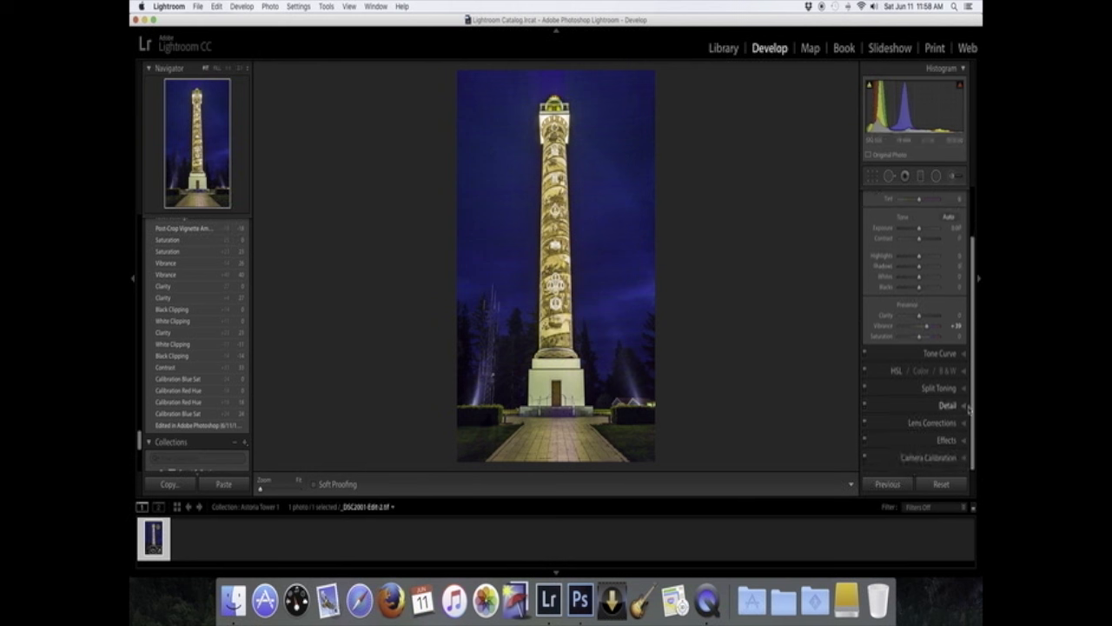
click(961, 405)
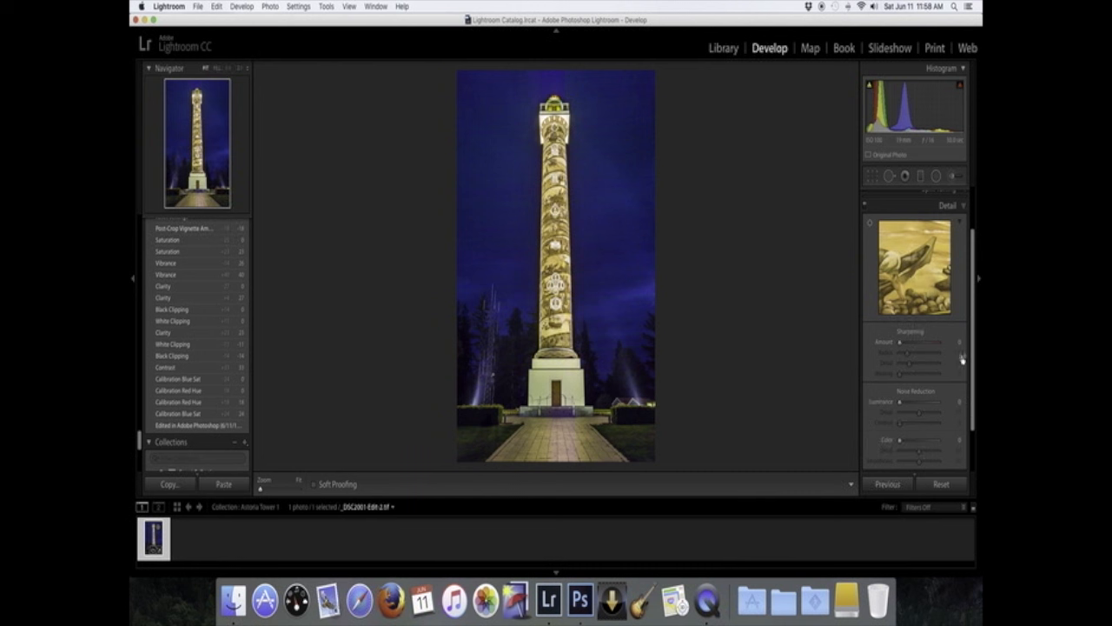
click(962, 205)
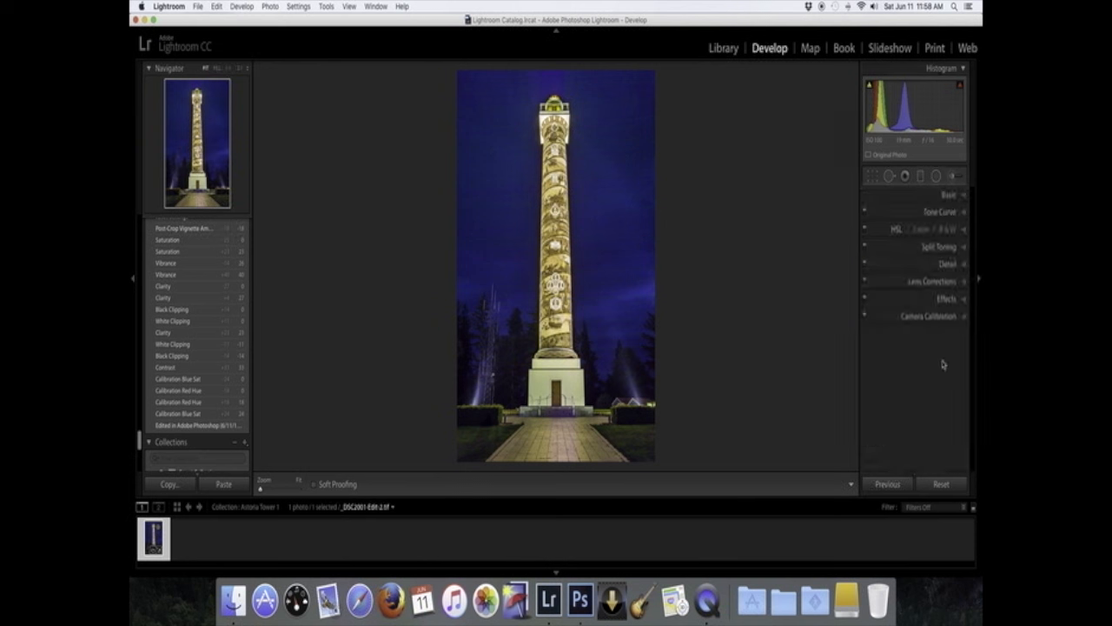
click(962, 300)
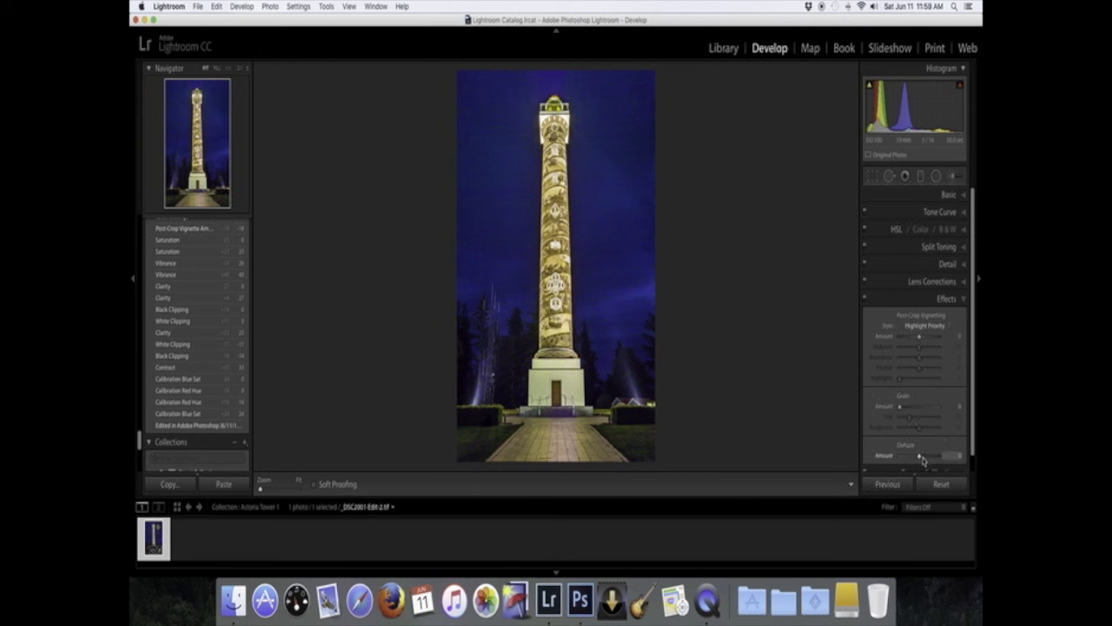
drag(922, 458, 924, 459)
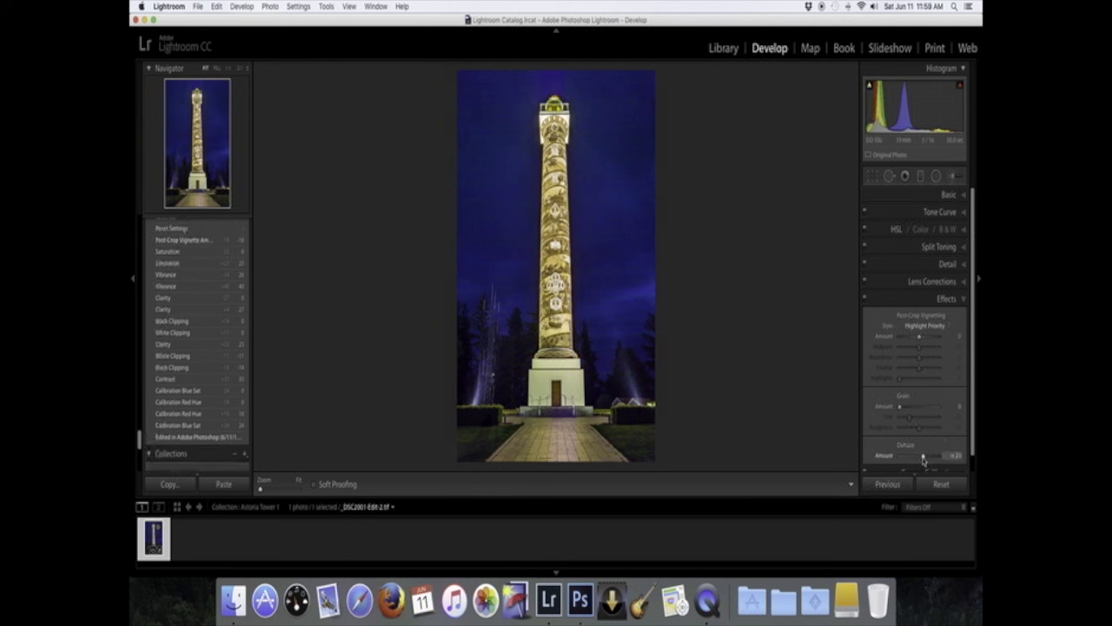
drag(923, 458, 921, 456)
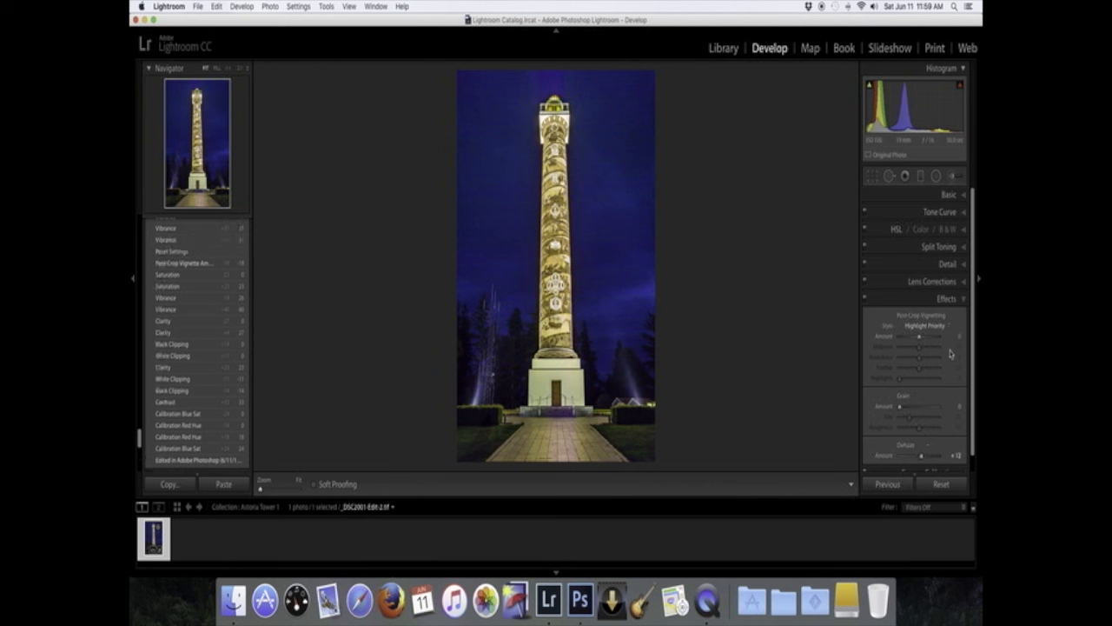
- Set the post-crop vignetting amount to -17
drag(919, 338, 915, 340)
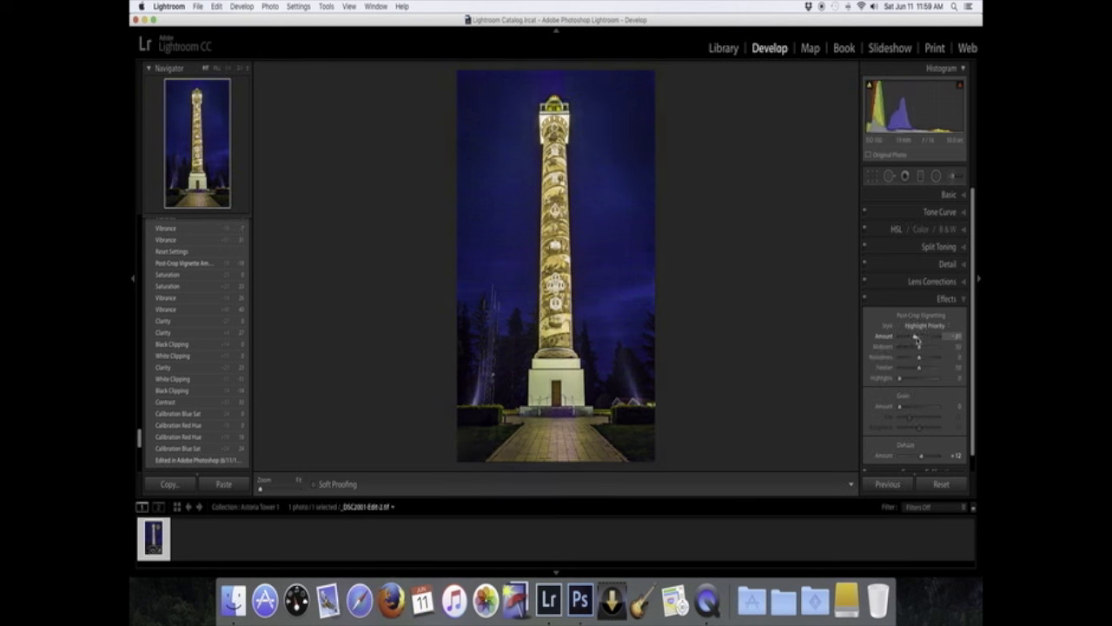
drag(917, 339, 917, 341)
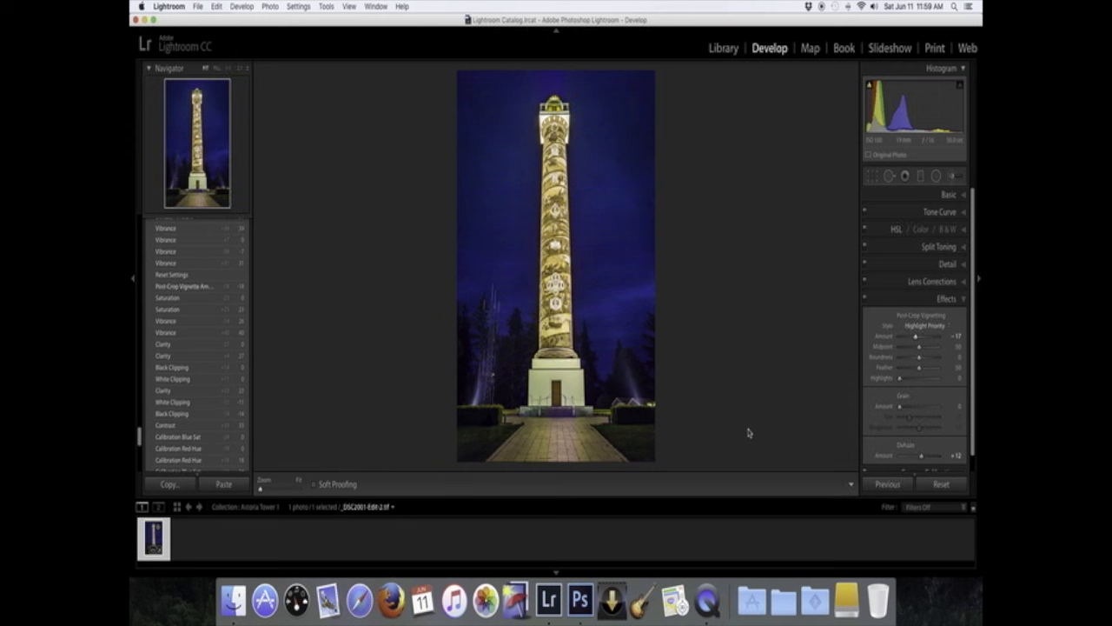
key(f)
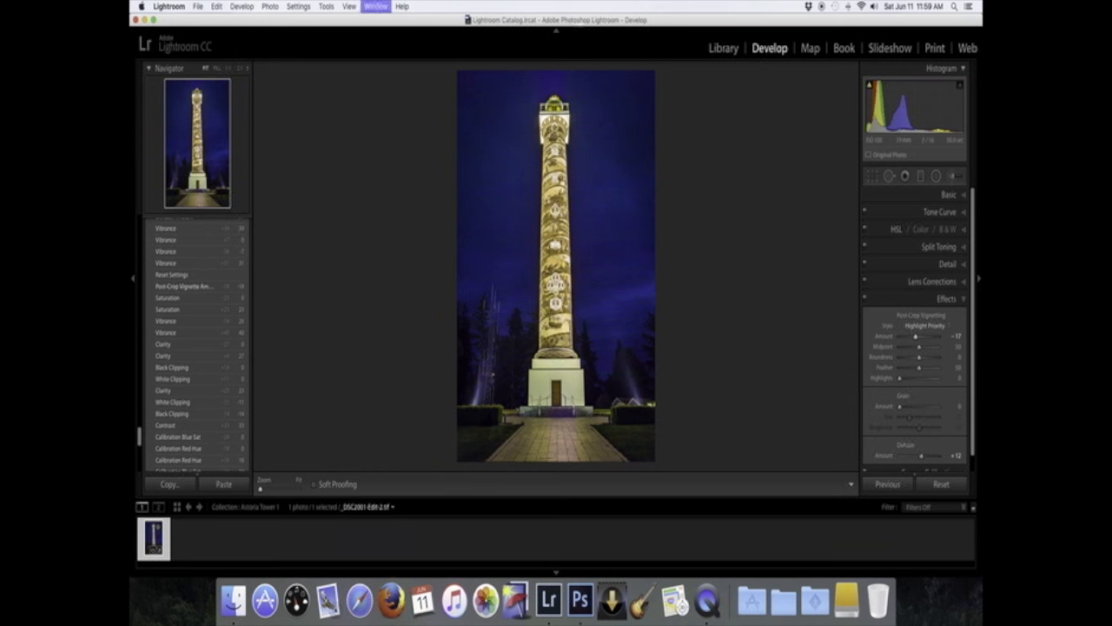